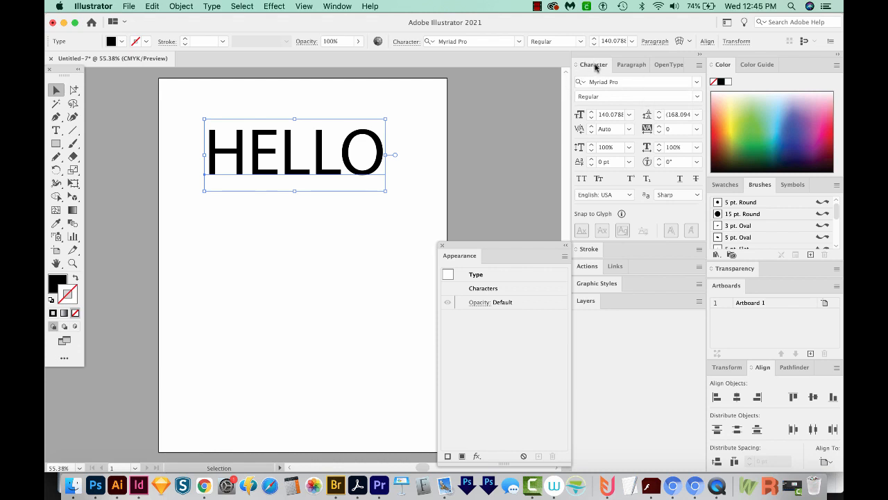
# Step: Set the HELLO text's font to Montserrat ExtraBold, shift it slightly left on the artboard, and close the Appearance panel
pyautogui.click(627, 81)
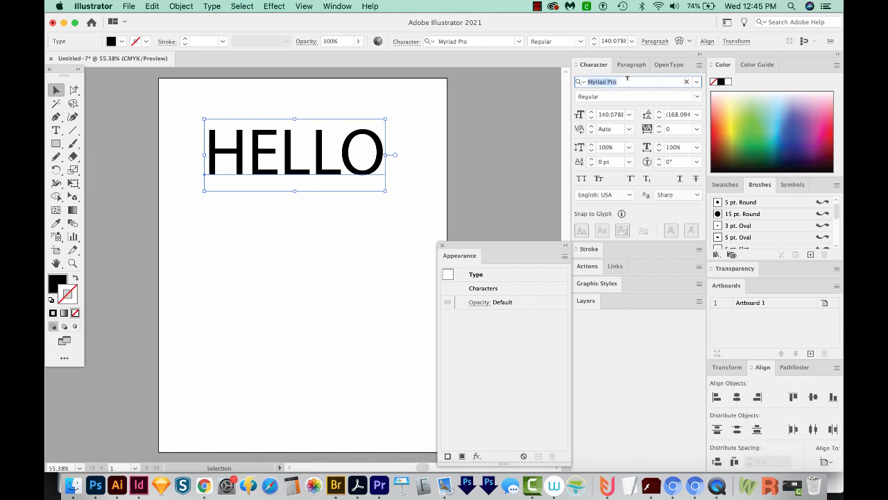
pyautogui.write('montserr')
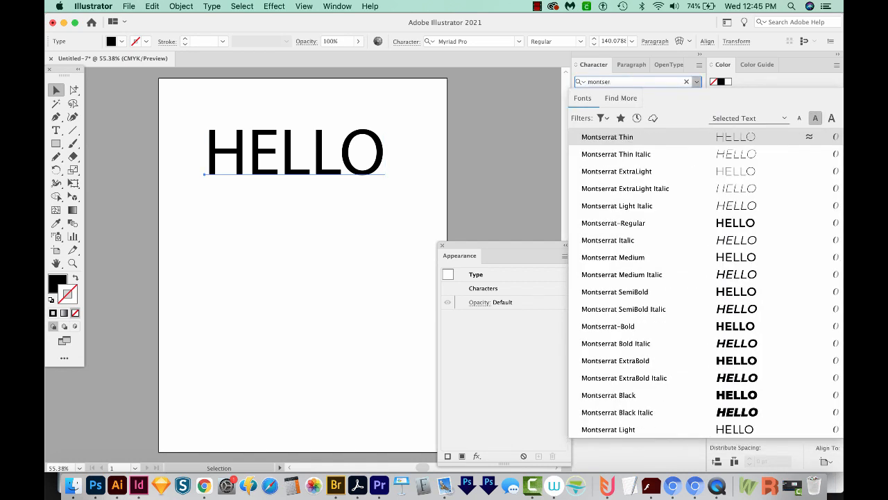
pyautogui.click(666, 363)
pyautogui.moveTo(320, 155); pyautogui.dragTo(303, 160)
pyautogui.press('z')
pyautogui.moveTo(488, 89); pyautogui.dragTo(123, 244)
pyautogui.click(442, 245)
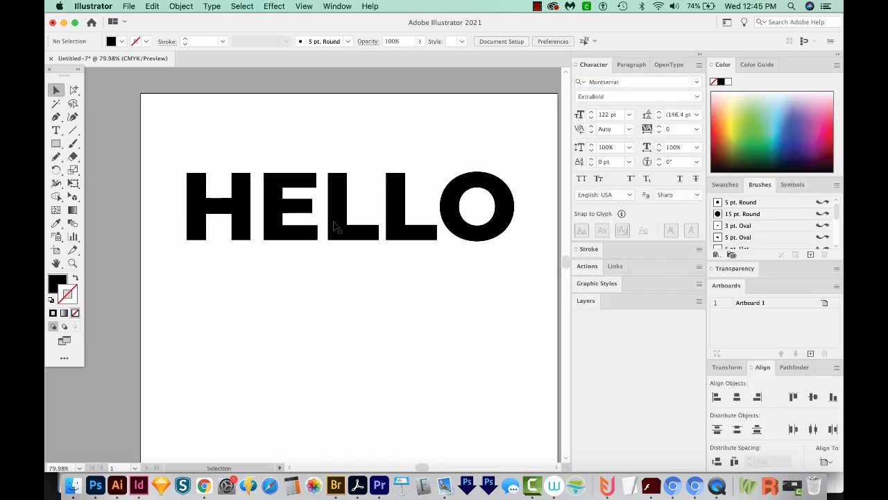
# Step: With the HELLO text selected, open the Artistic_ChalkCharcoalPencil brush library and pick charcoal brushes from it, including Charcoal - Soft
pyautogui.click(332, 237)
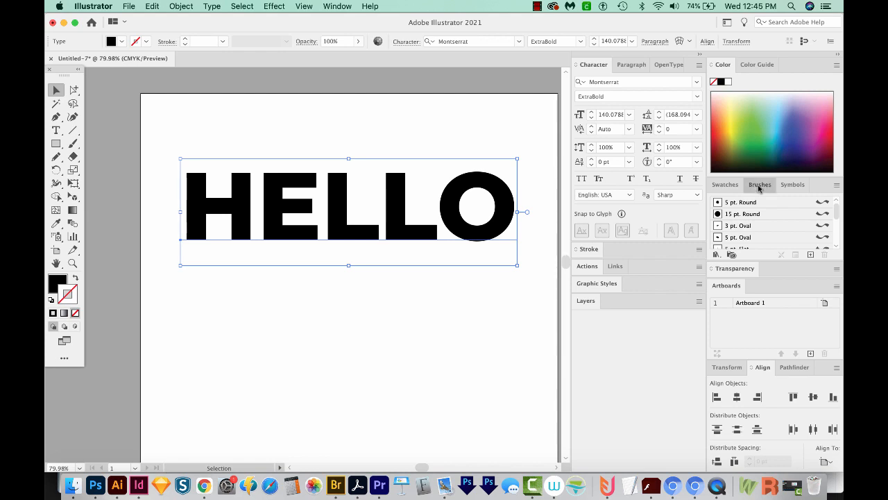
pyautogui.click(334, 6)
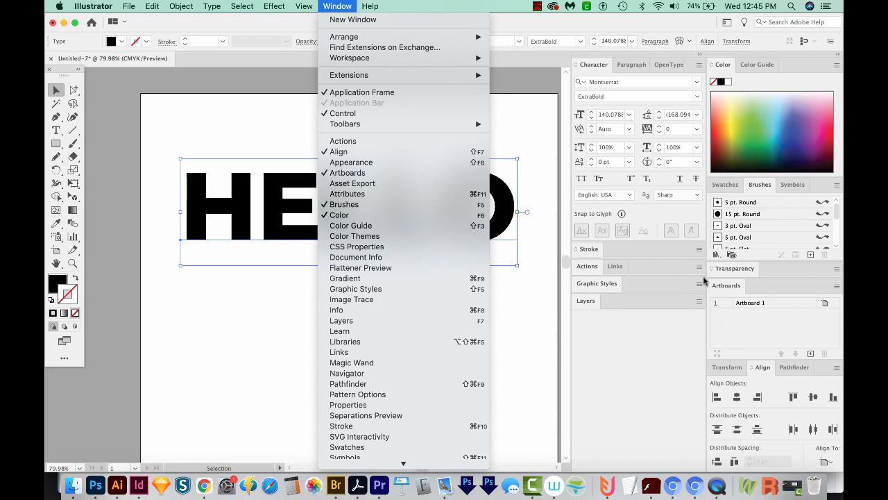
pyautogui.click(707, 189)
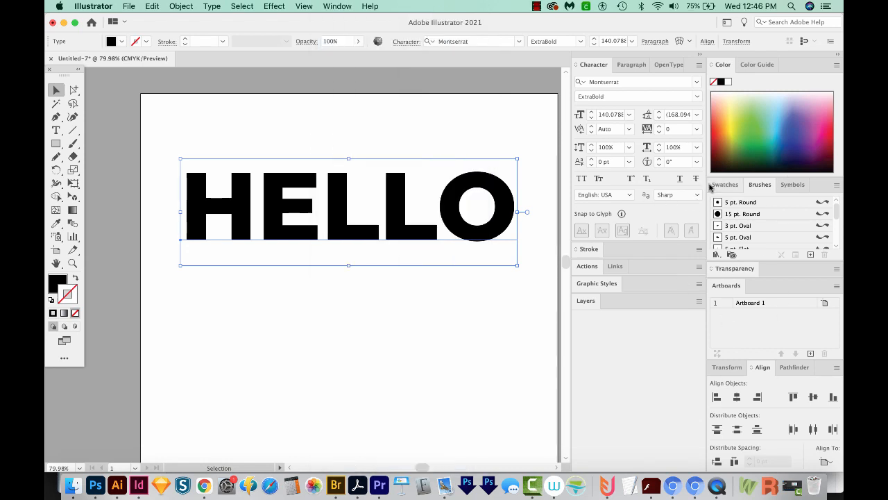
pyautogui.click(836, 185)
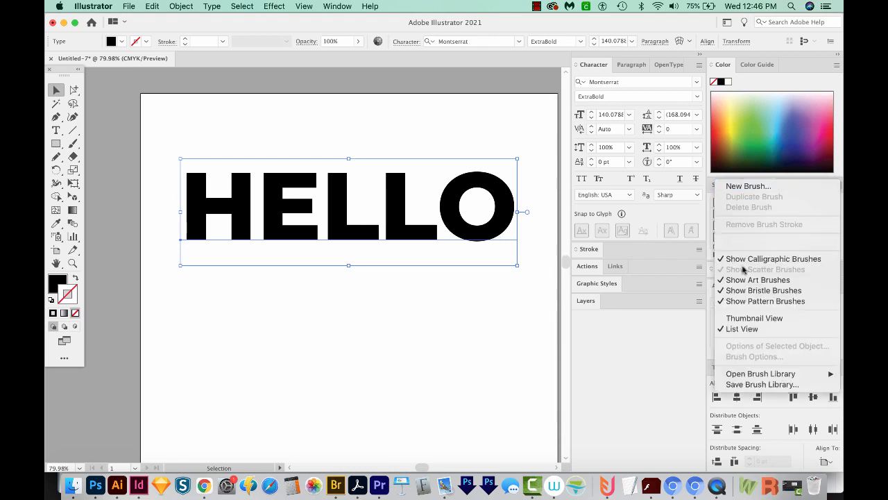
pyautogui.moveTo(745, 377)
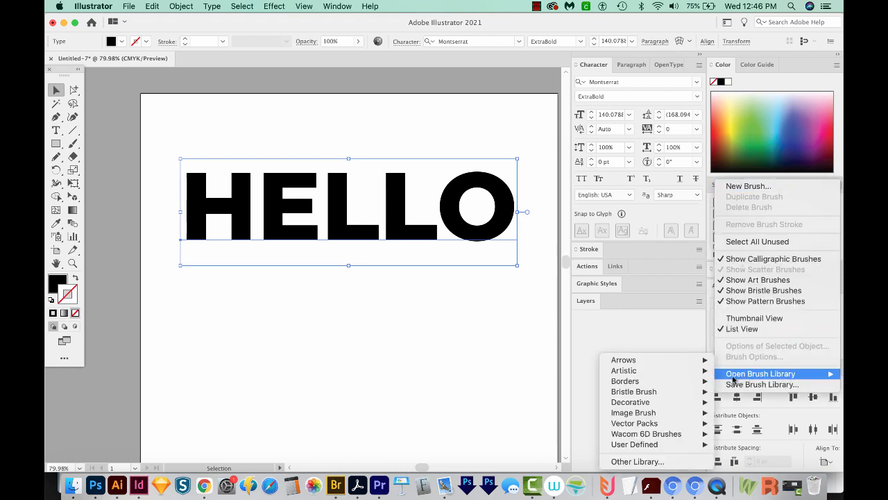
pyautogui.moveTo(671, 375)
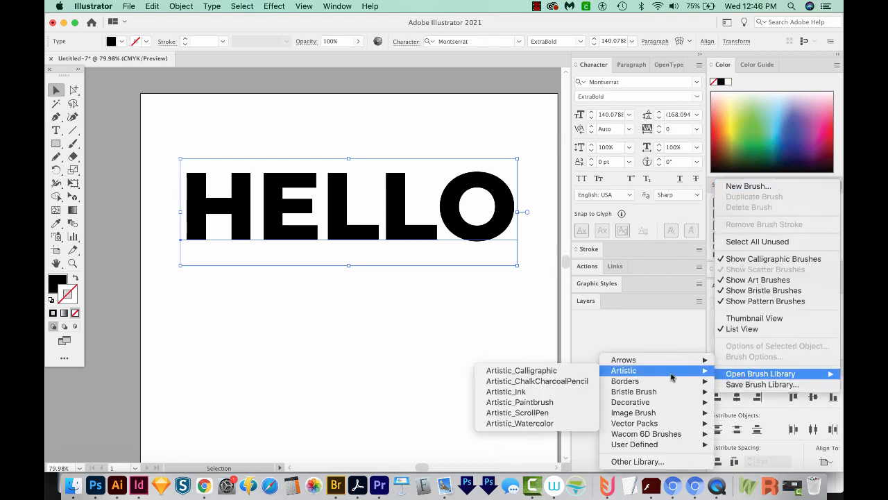
pyautogui.click(551, 384)
pyautogui.moveTo(698, 358)
pyautogui.mouseDown()
pyautogui.moveTo(567, 269)
pyautogui.moveTo(539, 205)
pyautogui.moveTo(554, 208)
pyautogui.mouseUp()
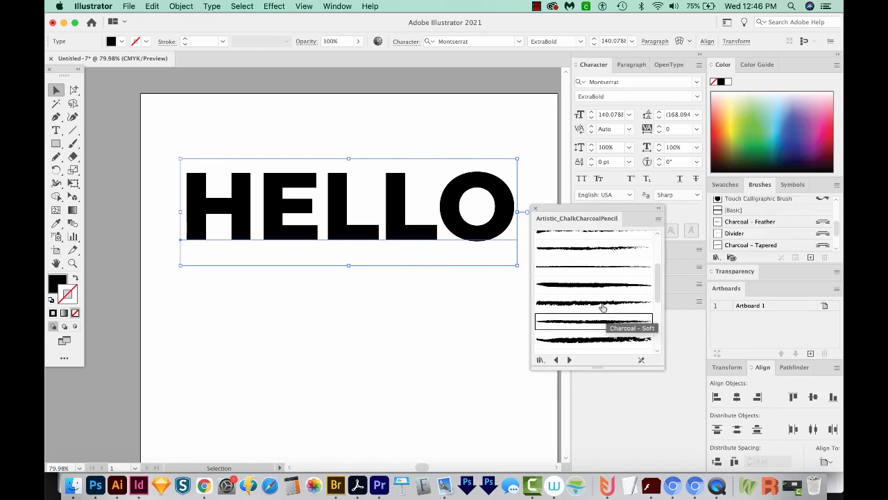
pyautogui.click(602, 304)
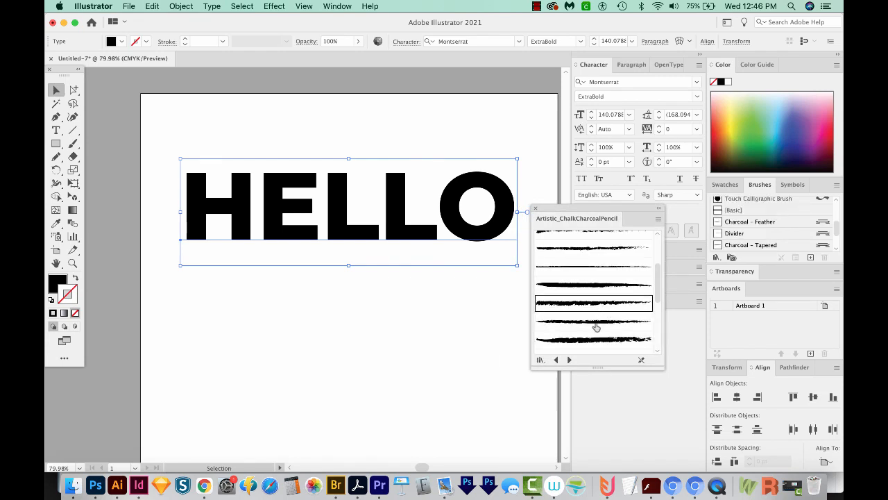
pyautogui.click(596, 325)
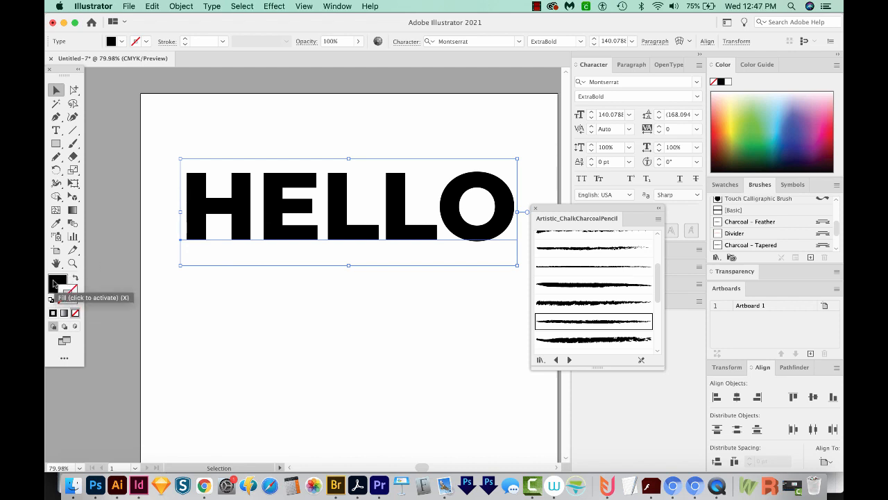
# Step: Give the HELLO text a black stroke with a weight of 6 pt
pyautogui.moveTo(66, 290)
pyautogui.mouseDown()
pyautogui.moveTo(75, 302)
pyautogui.moveTo(67, 294)
pyautogui.mouseUp()
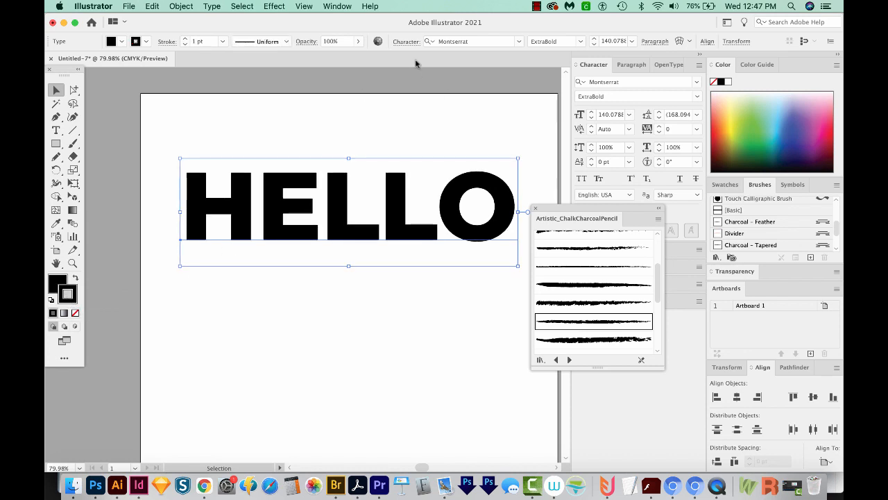
pyautogui.click(185, 39)
pyautogui.click(185, 39)
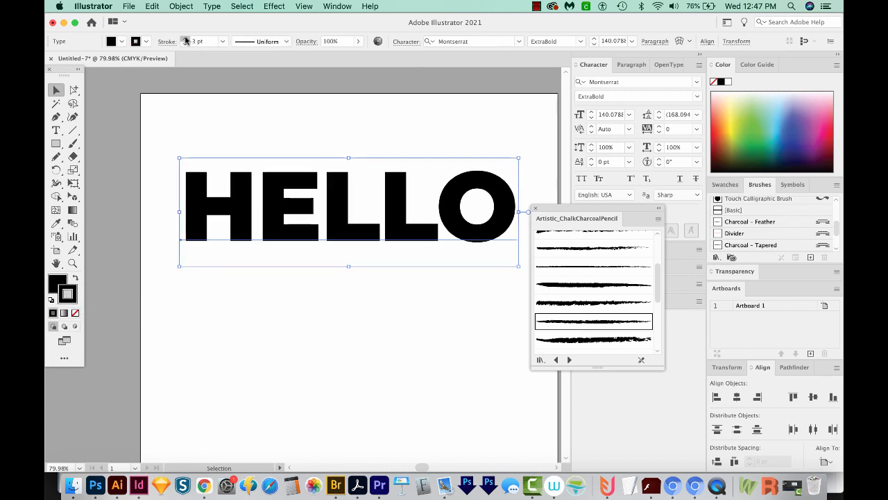
pyautogui.click(185, 40)
pyautogui.click(186, 40)
pyautogui.click(186, 40)
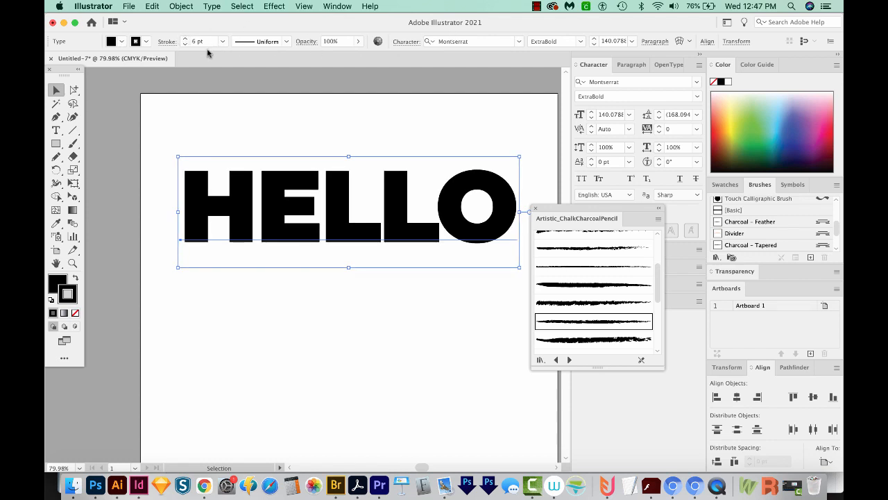
# Step: Show the HELLO text's appearance attributes and remove both the stroke and the fill from its characters
pyautogui.click(335, 7)
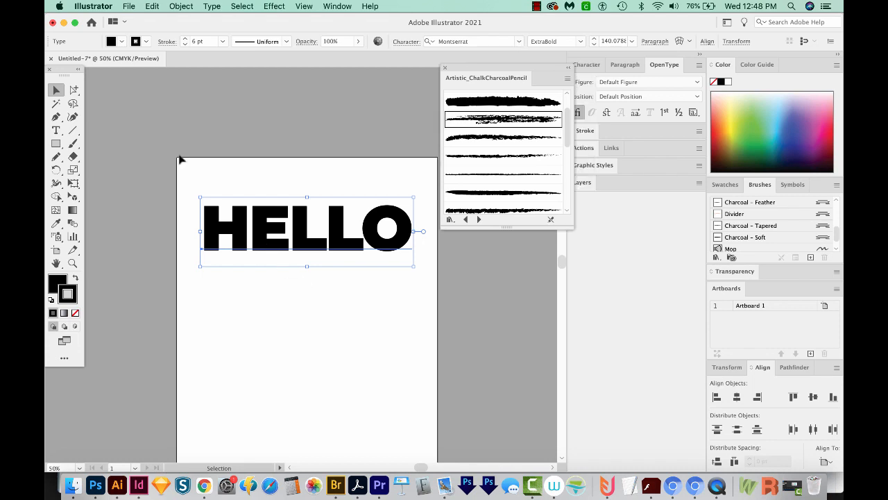
pyautogui.click(336, 7)
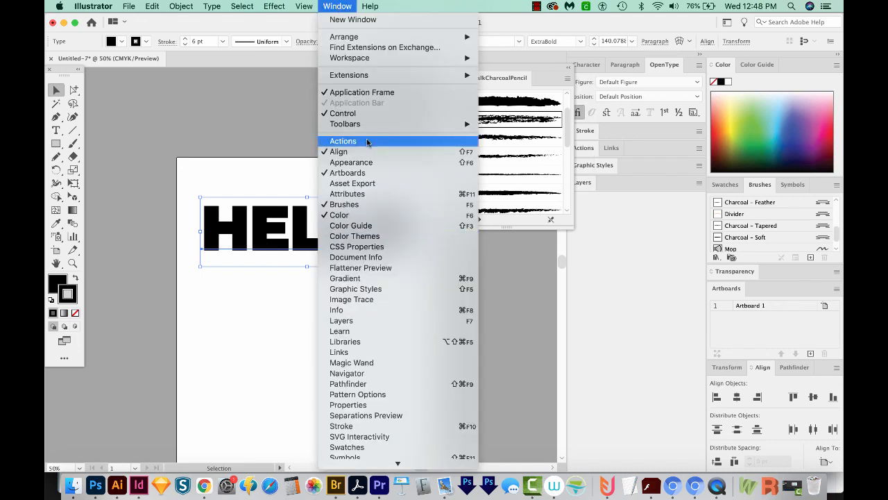
pyautogui.click(371, 162)
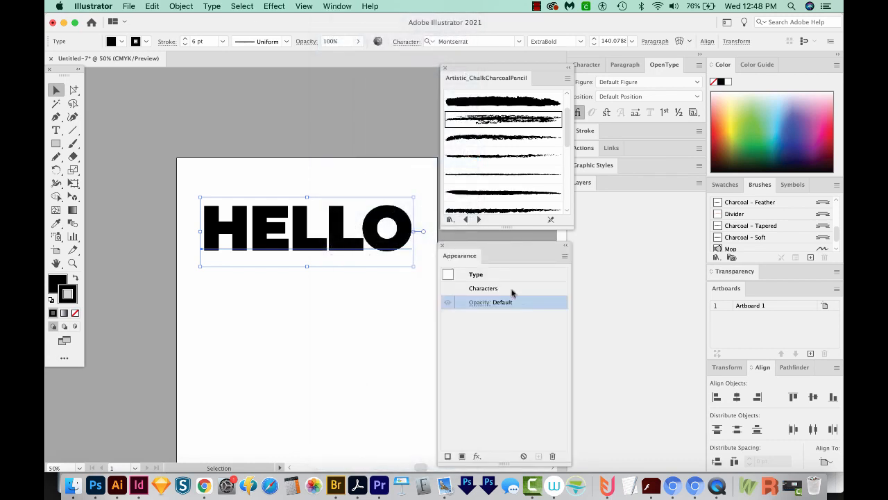
pyautogui.doubleClick(506, 290)
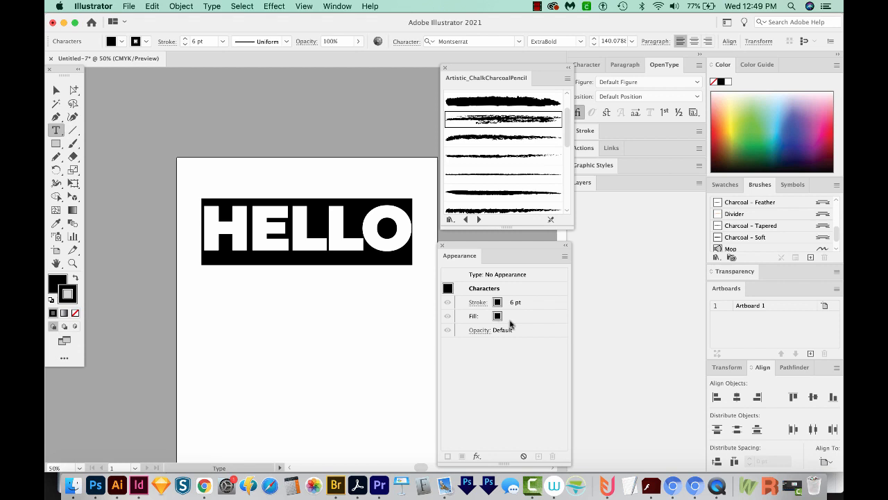
pyautogui.click(533, 304)
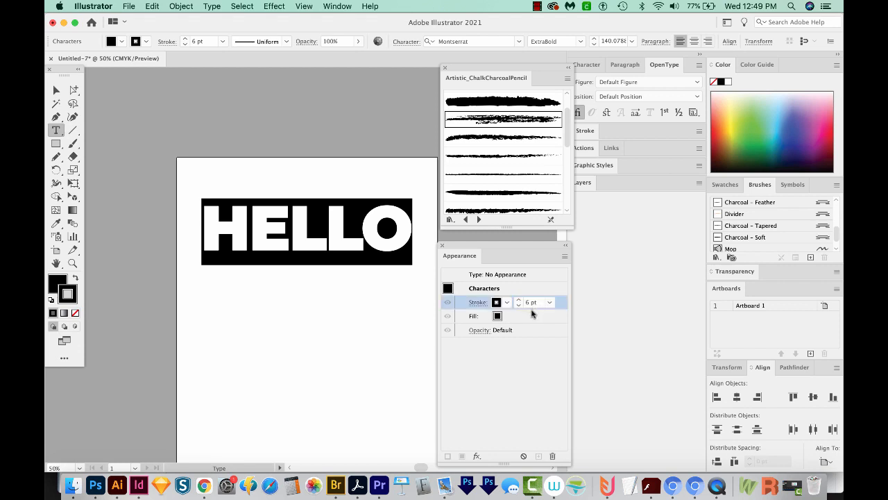
pyautogui.keyDown('shift'); pyautogui.click(533, 316); pyautogui.keyUp('shift')
pyautogui.click(553, 456)
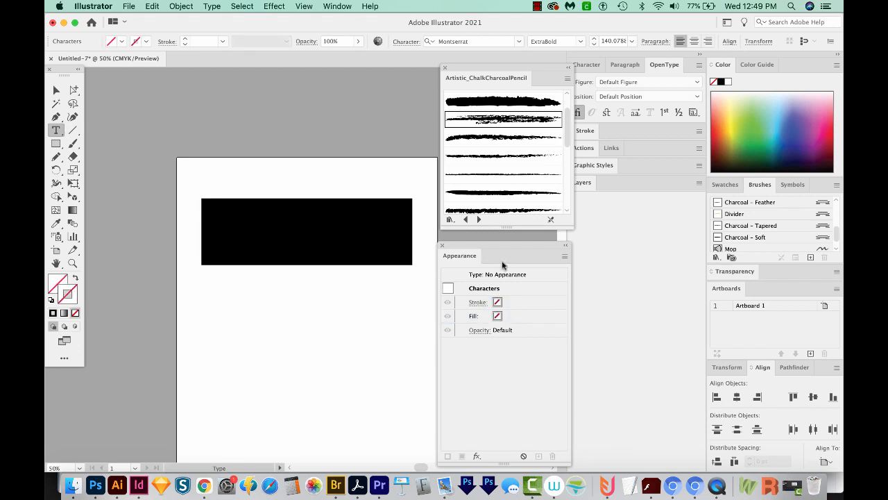
# Step: Add a new black fill to the HELLO type object as a whole, above its characters
pyautogui.click(480, 274)
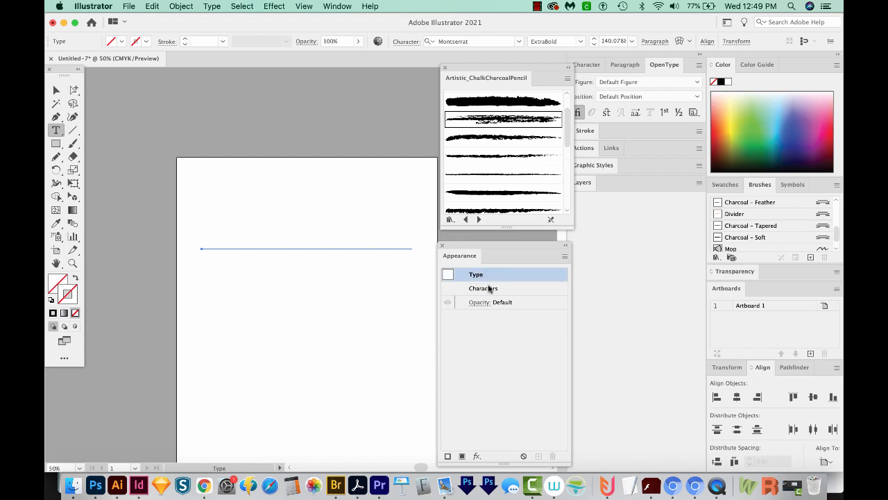
pyautogui.click(565, 256)
pyautogui.click(605, 258)
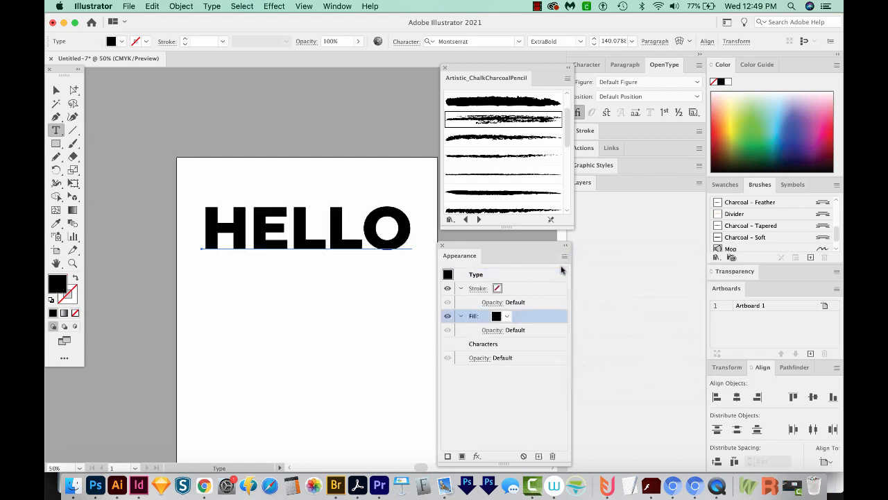
# Step: Add a second stroke to the HELLO type object and set its weight to 6 pt
pyautogui.click(563, 258)
pyautogui.click(587, 267)
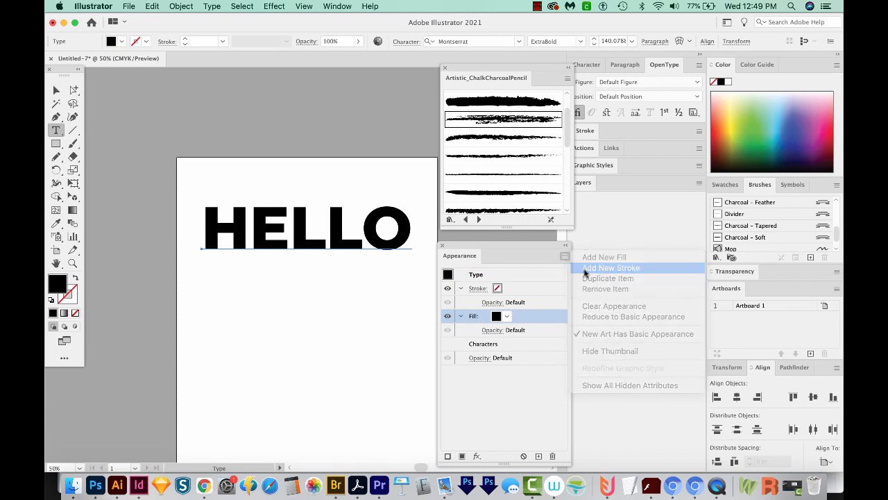
pyautogui.click(528, 316)
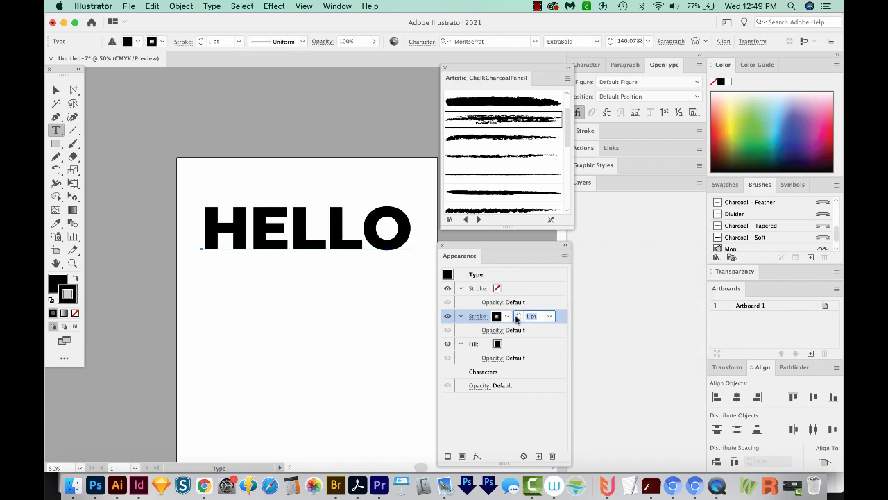
pyautogui.write('6')
pyautogui.press('Return')
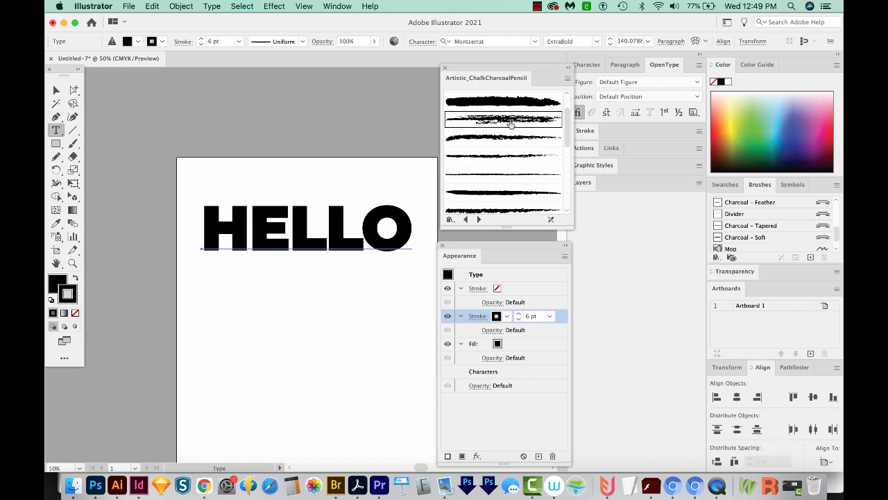
# Step: Apply the Charcoal - Tapered brush to the 6 pt stroke to roughen the edges of the HELLO lettering
pyautogui.click(776, 229)
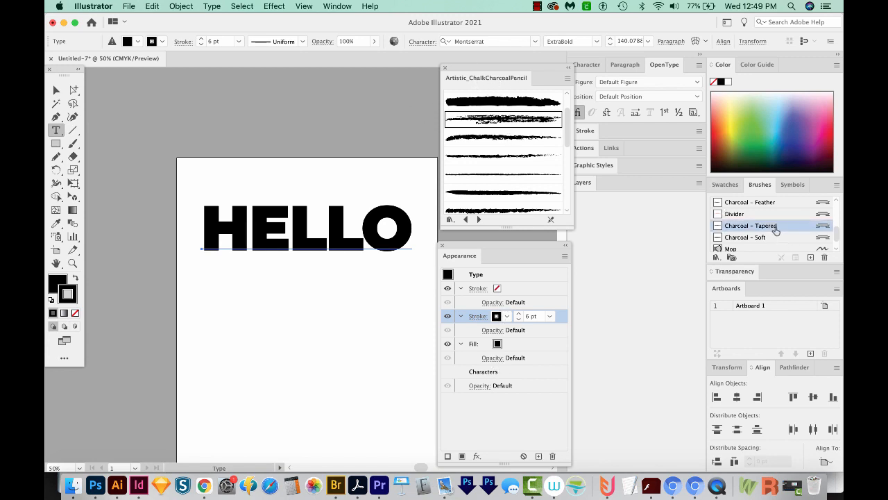
pyautogui.press('super+space')
pyautogui.keyDown('super'); pyautogui.click(271, 178); pyautogui.keyUp('super')
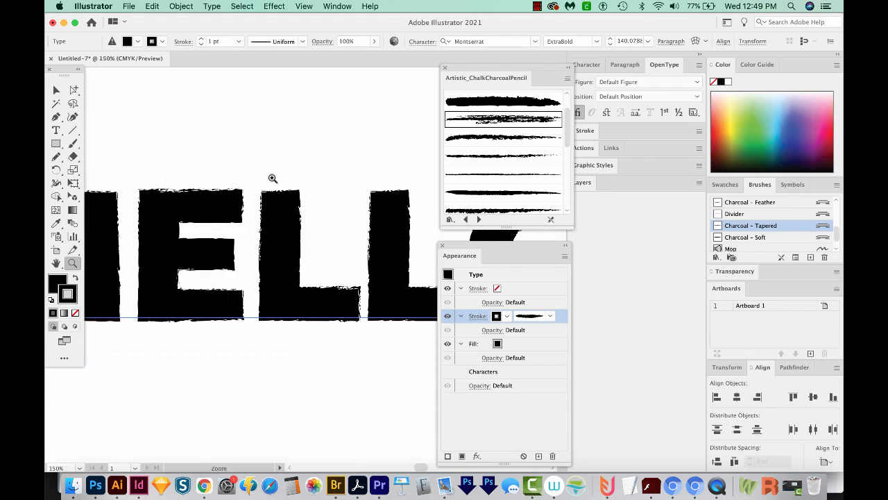
pyautogui.press('super+minus')
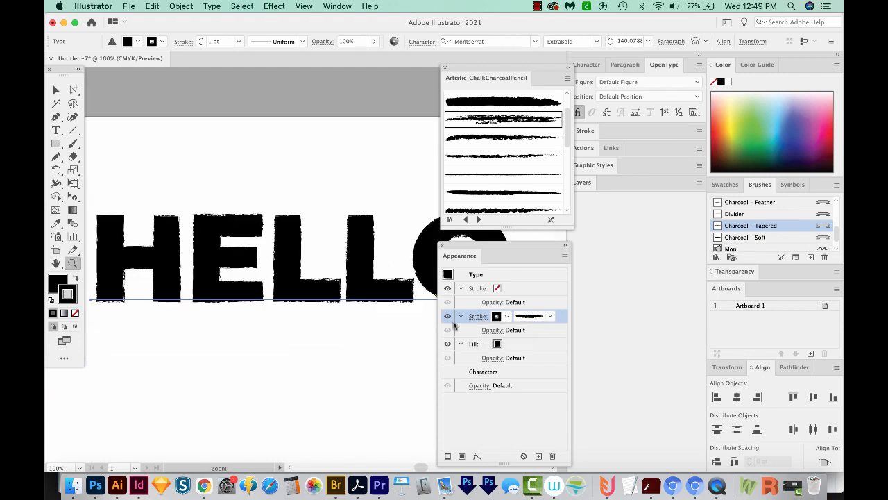
pyautogui.press('v')
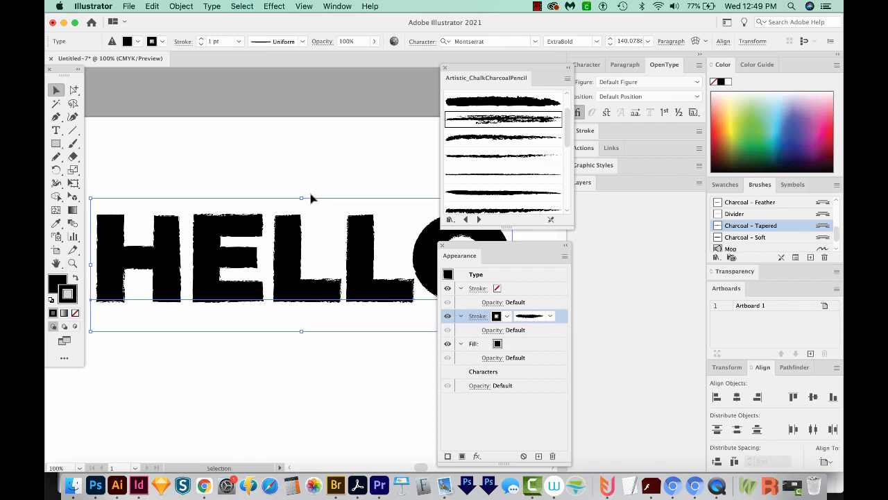
pyautogui.moveTo(311, 193); pyautogui.dragTo(267, 269)
# Step: Switch to Photoshop and start a new document with a width of 1000 pixels and a height of 500 pixels
pyautogui.click(95, 486)
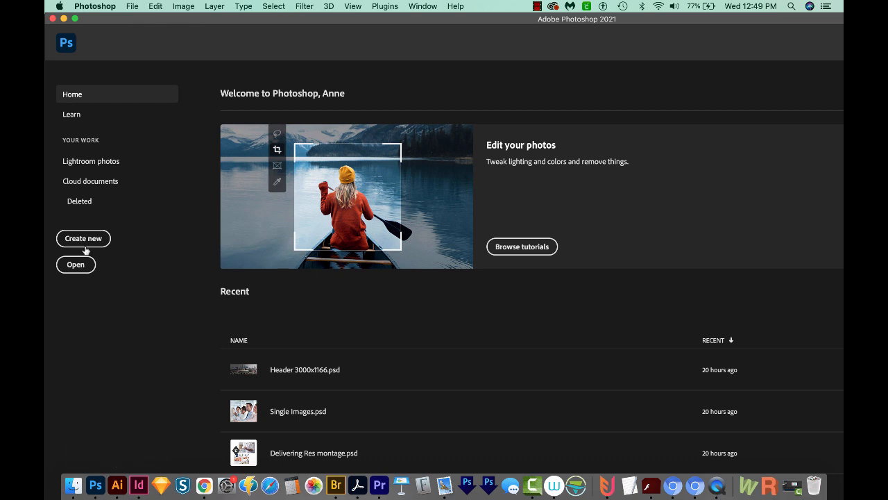
pyautogui.click(73, 242)
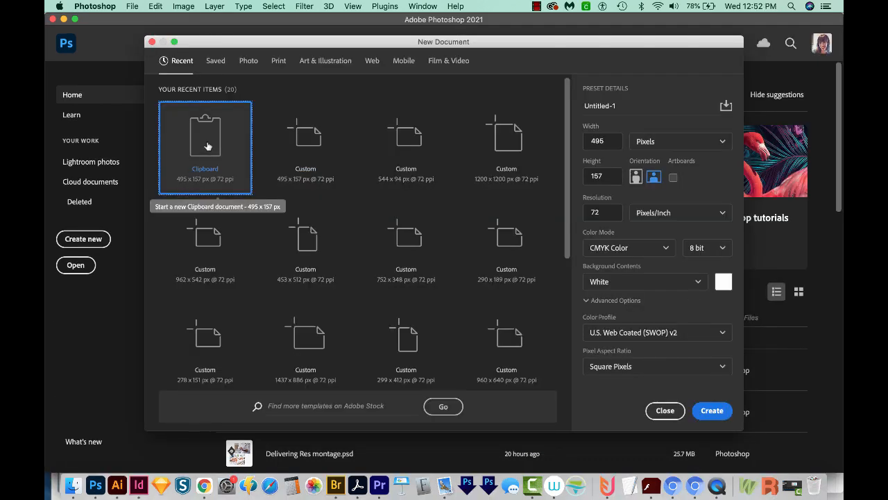
pyautogui.doubleClick(607, 137)
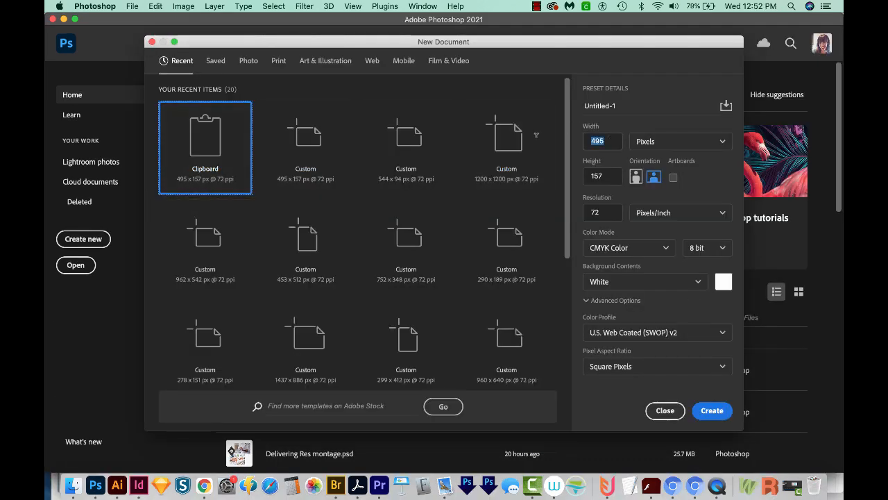
pyautogui.write('1000')
pyautogui.press('Tab')
pyautogui.press('Tab')
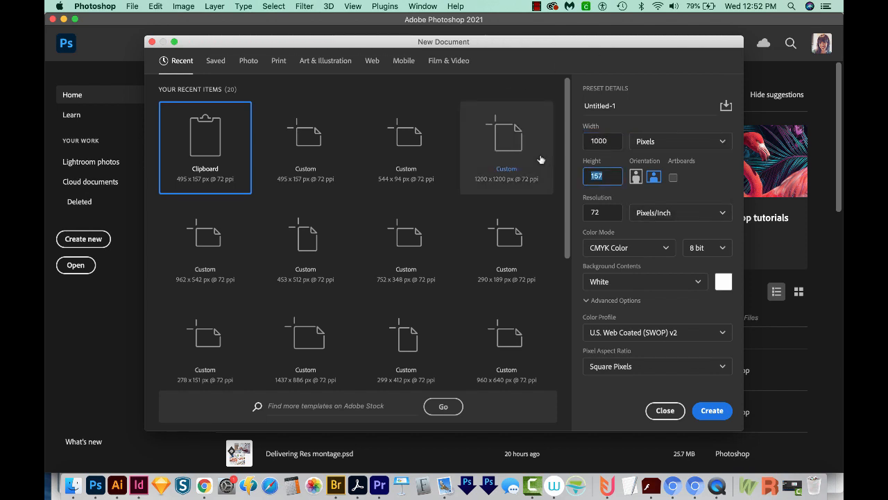
pyautogui.write('500')
pyautogui.press('Tab')
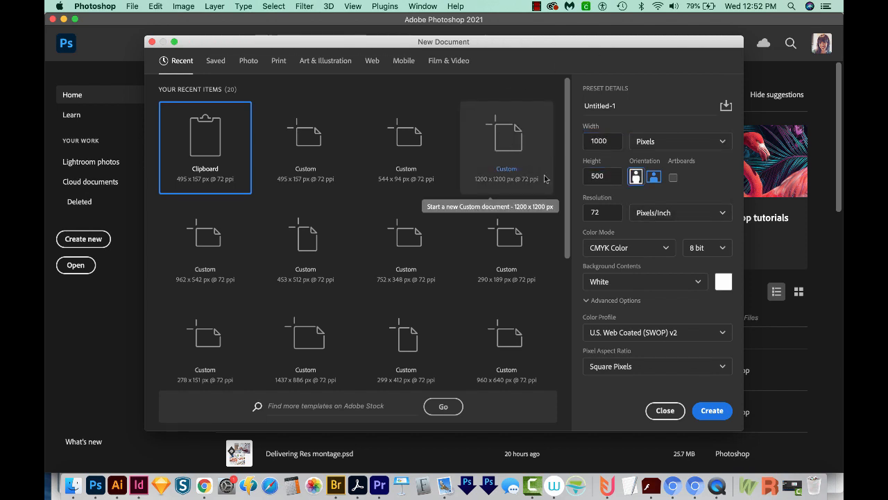
# Step: Set the new document's resolution to 300 pixels/inch and its color mode to RGB Color, and create it
pyautogui.click(560, 218)
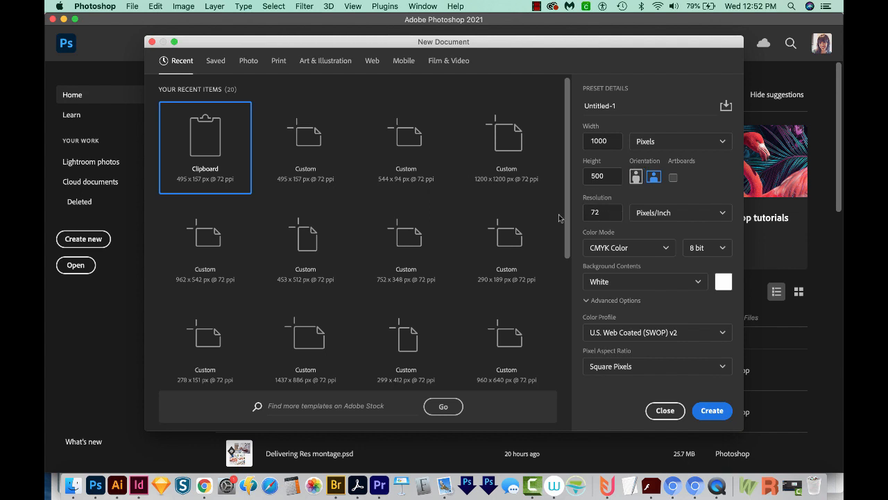
pyautogui.doubleClick(596, 211)
pyautogui.write('300')
pyautogui.click(630, 248)
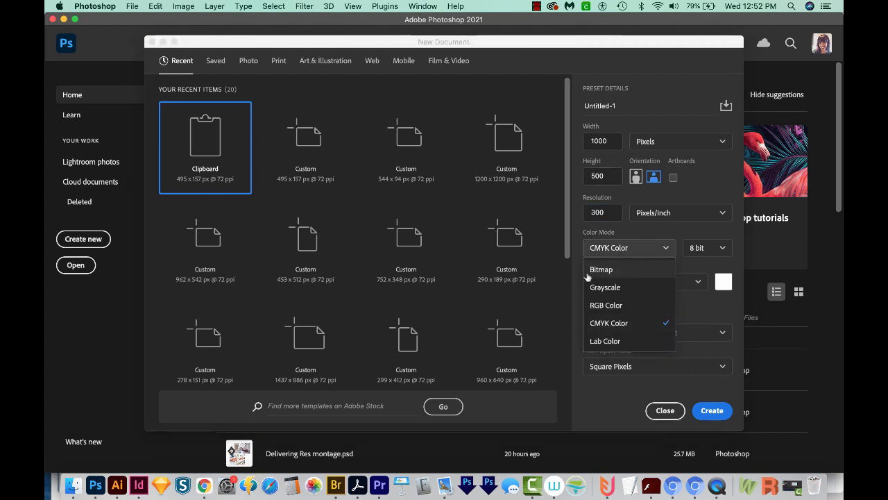
pyautogui.click(624, 305)
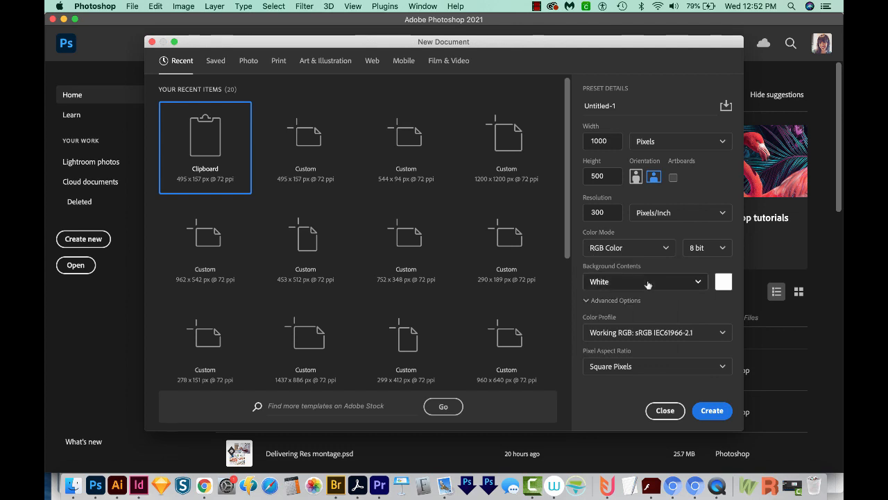
pyautogui.click(714, 410)
# Step: Paste the roughened HELLO lettering into the new document as pixels and commit its placement
pyautogui.press('super+v')
pyautogui.click(401, 204)
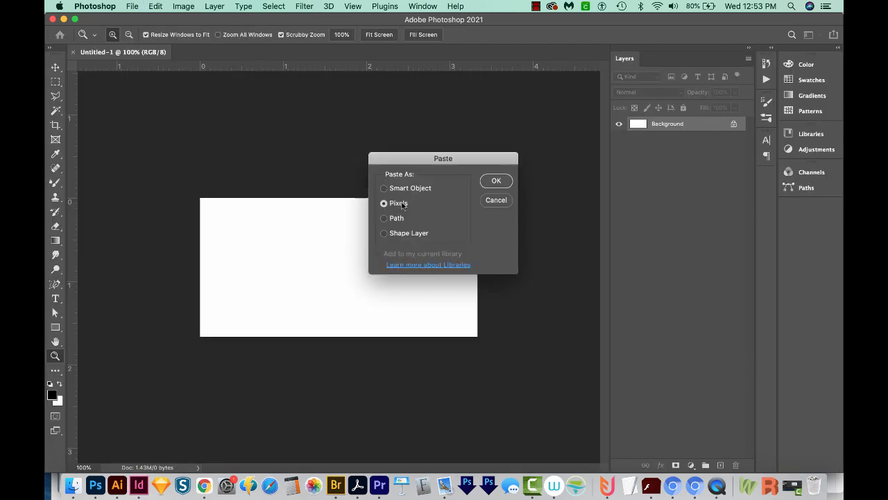
pyautogui.click(495, 183)
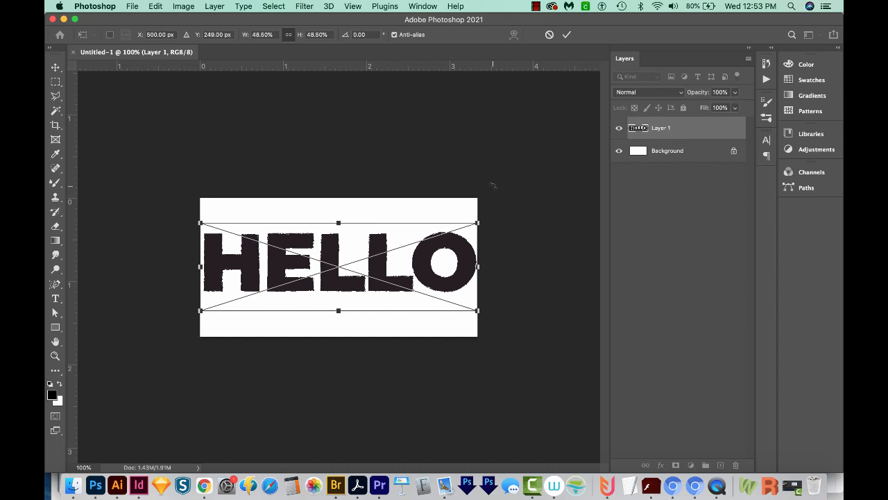
pyautogui.press('Return')
pyautogui.press('z')
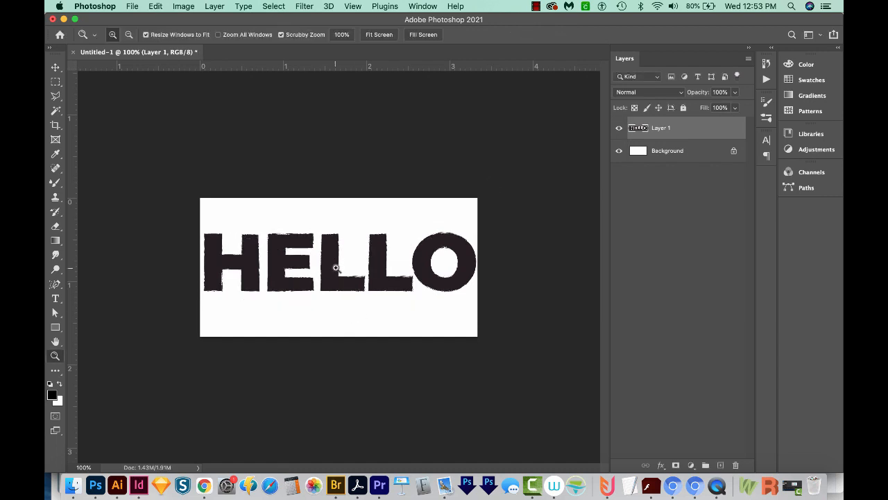
# Step: Switch to Finder and open the image pexels-henry-&-co-1233646.jpg in Photoshop
pyautogui.press('super+Tab')
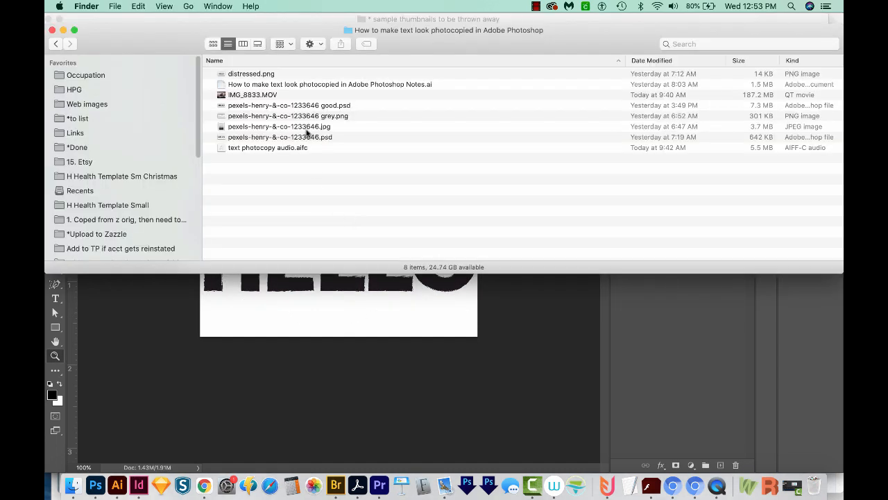
pyautogui.click(307, 128)
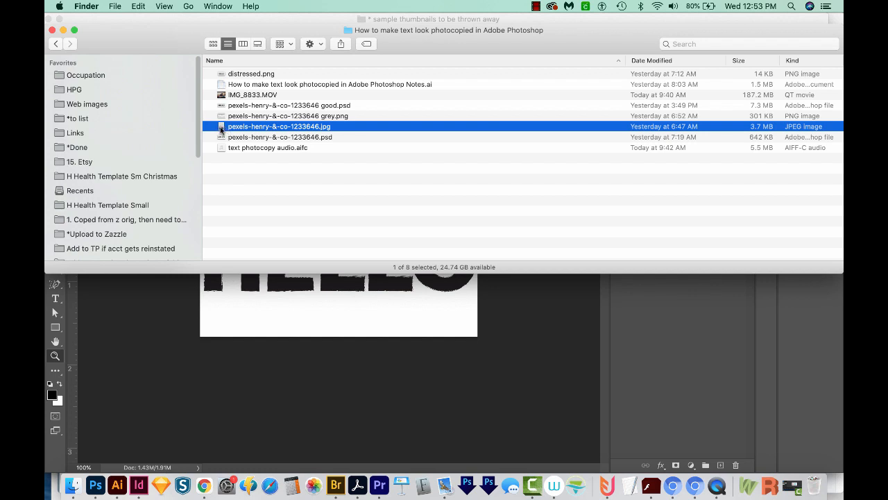
pyautogui.moveTo(220, 131); pyautogui.dragTo(97, 489)
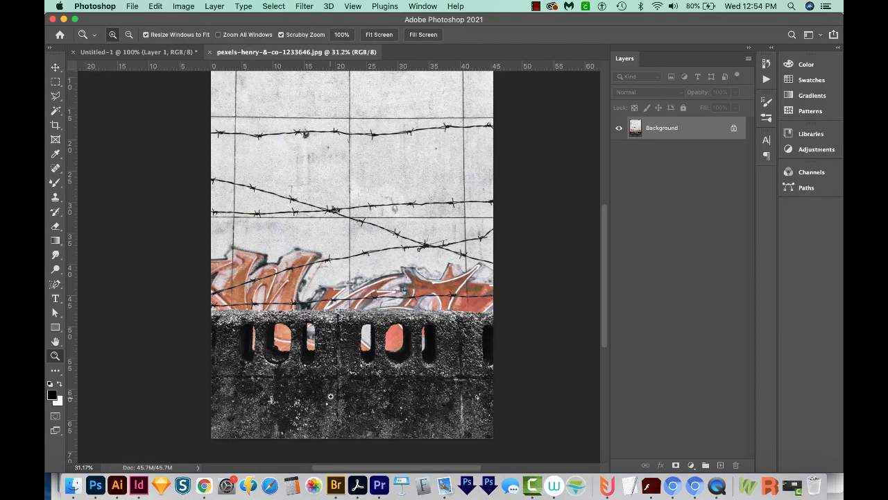
# Step: Crop the wall photo to the dark, speckled concrete strip along its lower edge
pyautogui.scroll(-5, 305, 421)
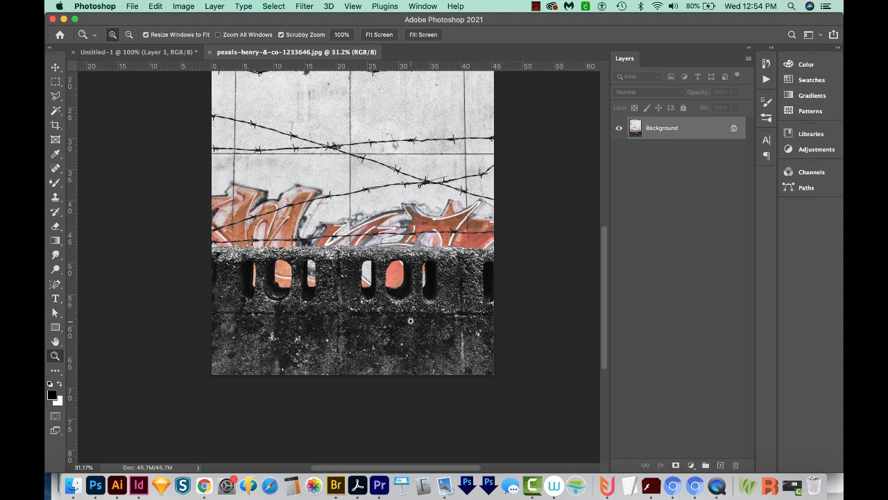
pyautogui.press('m')
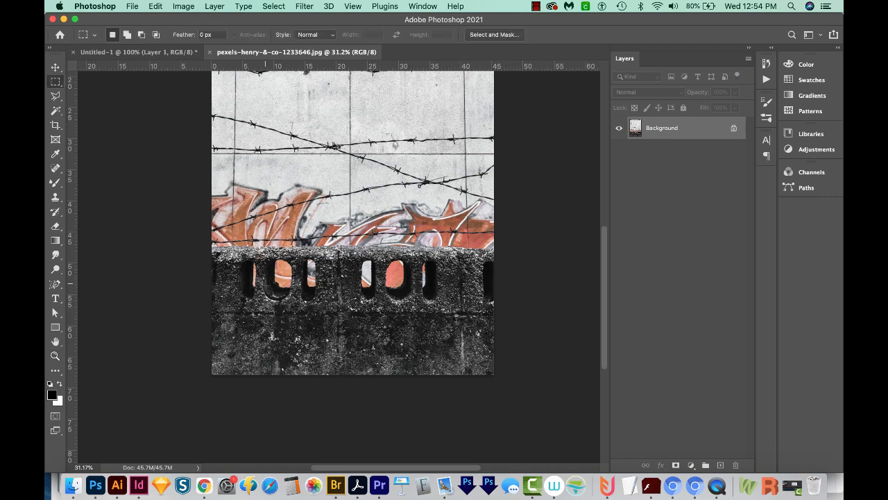
pyautogui.moveTo(202, 301); pyautogui.dragTo(529, 422)
pyautogui.press('c')
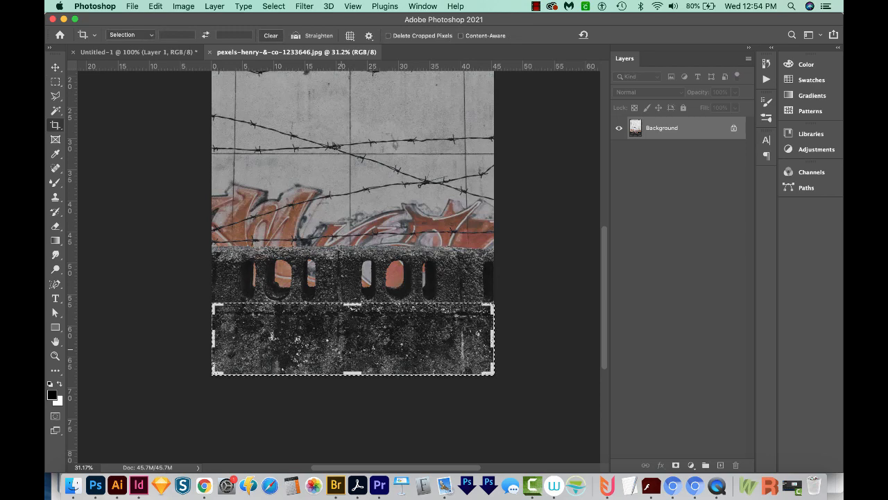
pyautogui.press('Return')
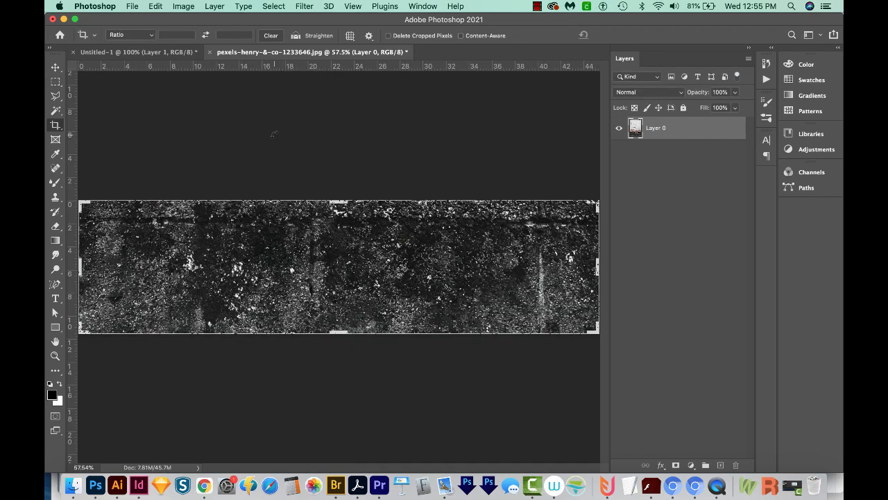
# Step: Apply a Levels adjustment to the concrete texture with black input 160 and white input 167
pyautogui.click(185, 7)
pyautogui.moveTo(203, 38)
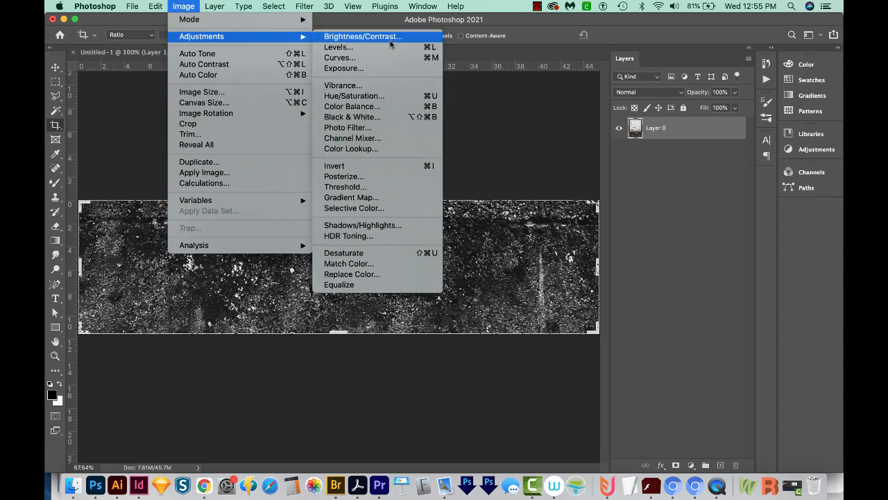
pyautogui.click(397, 48)
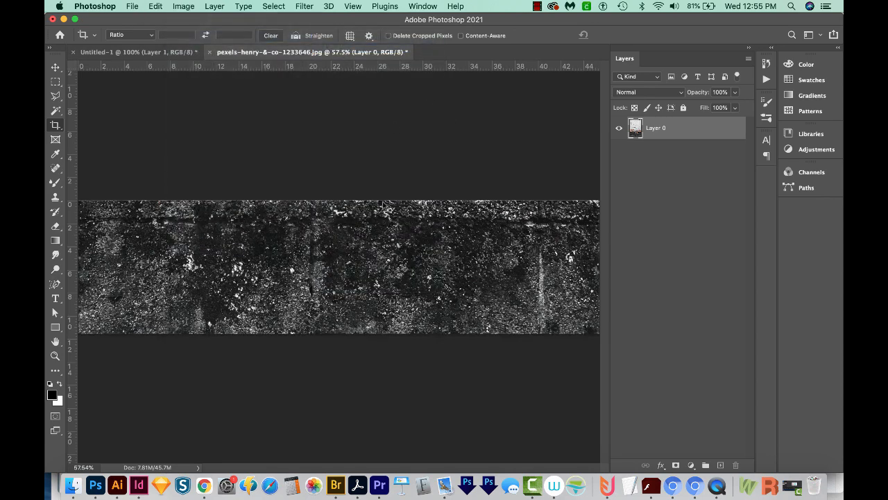
pyautogui.moveTo(407, 102); pyautogui.dragTo(510, 178)
pyautogui.moveTo(473, 297); pyautogui.dragTo(539, 297)
pyautogui.press('Tab')
pyautogui.press('Tab')
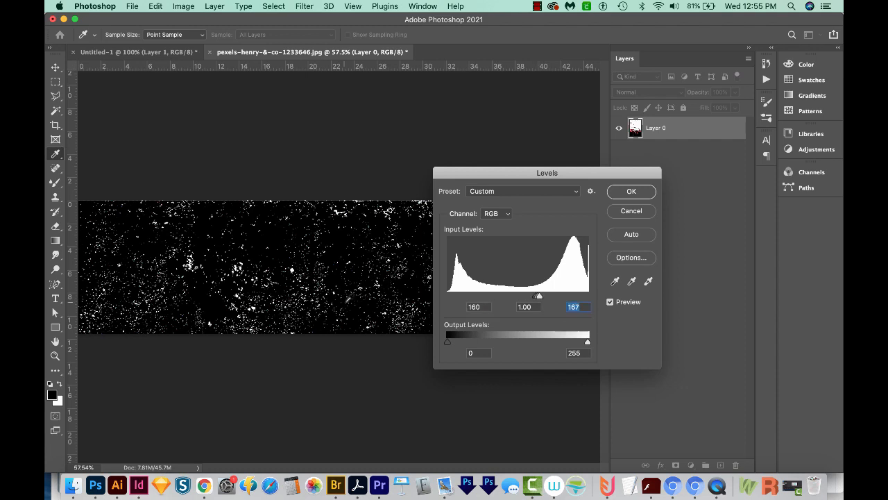
pyautogui.click(632, 192)
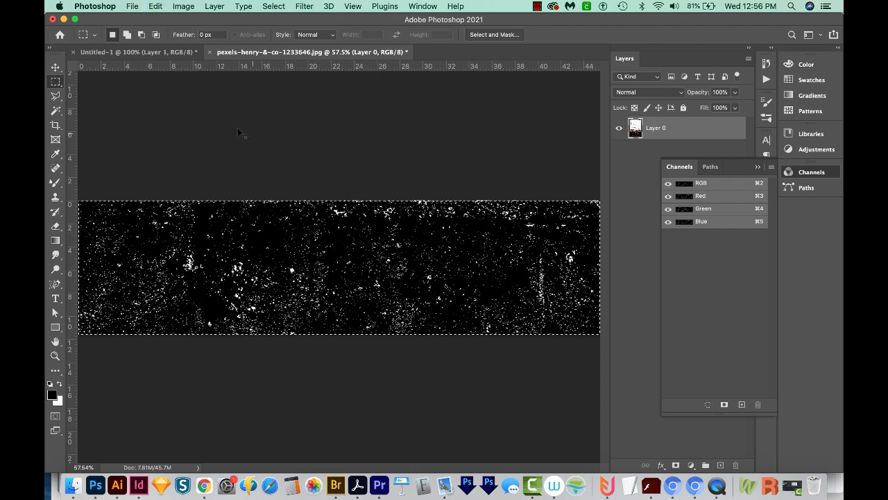
# Step: Paste the high-contrast concrete texture into the HELLO document as a new layer above the lettering
pyautogui.click(139, 52)
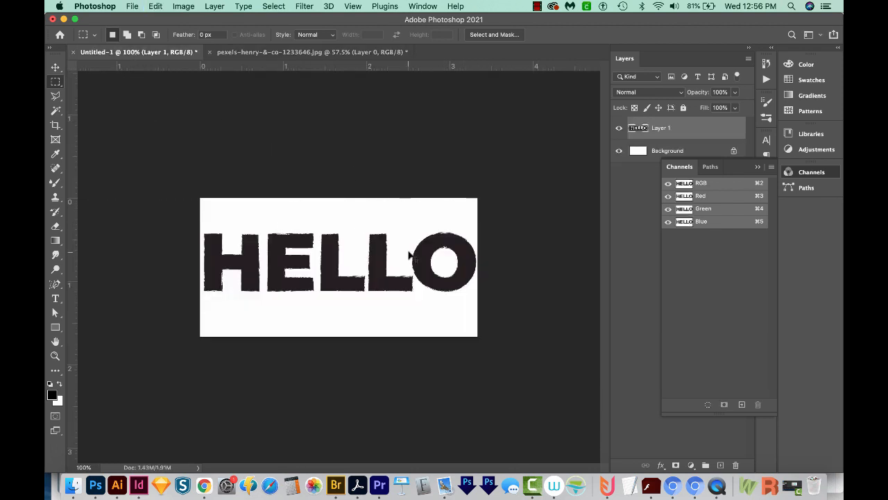
pyautogui.press('super+v')
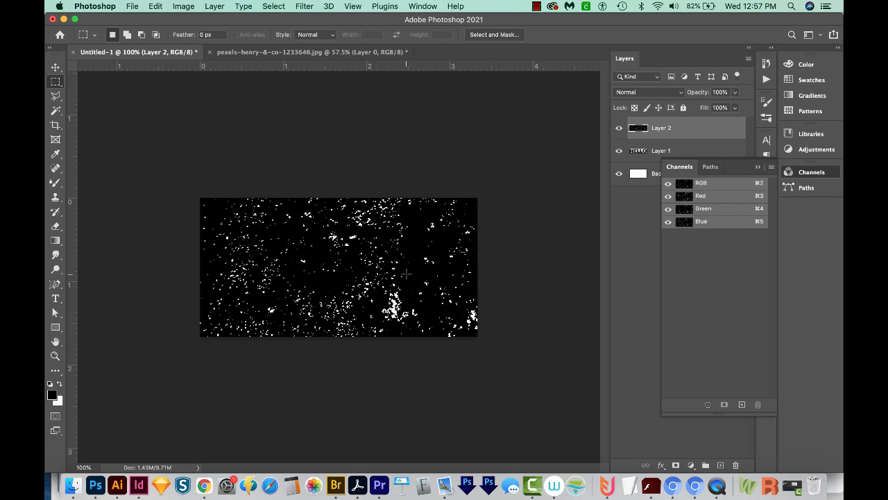
pyautogui.click(756, 167)
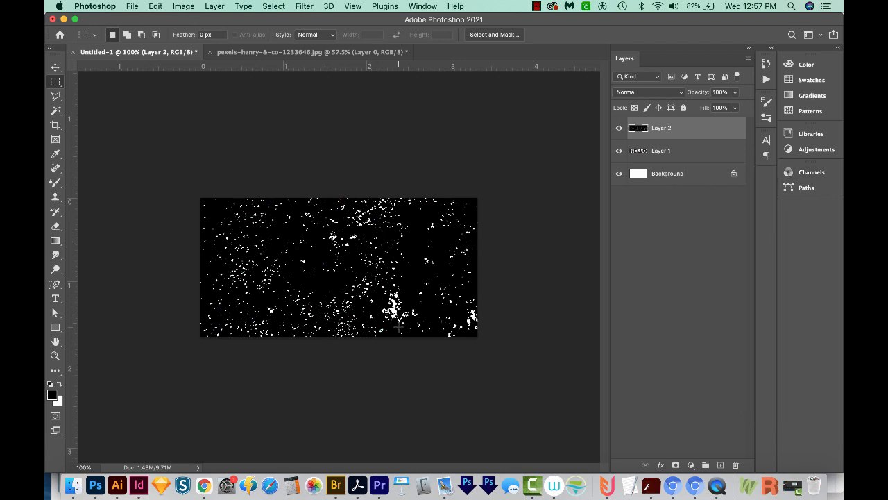
# Step: Scale the pasted texture layer proportionally to about 59% and shift it so it covers the whole canvas
pyautogui.press('super+t')
pyautogui.press('super+minus')
pyautogui.press('super+minus')
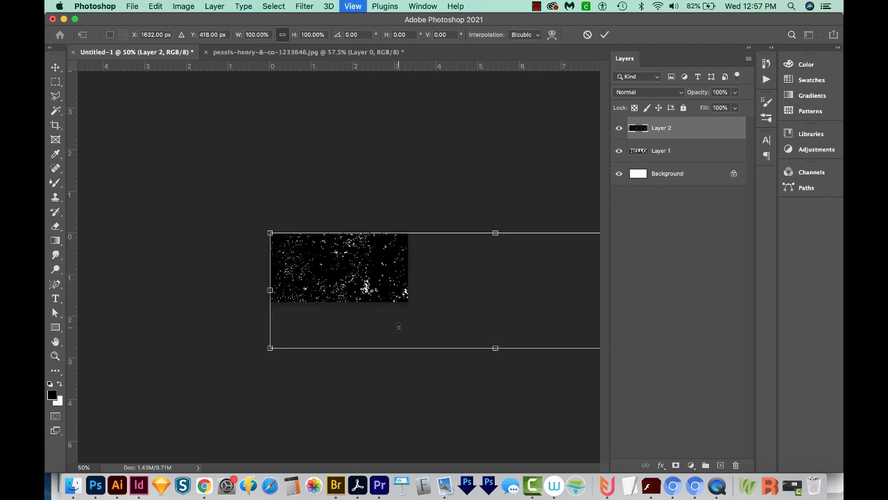
pyautogui.press('super+minus')
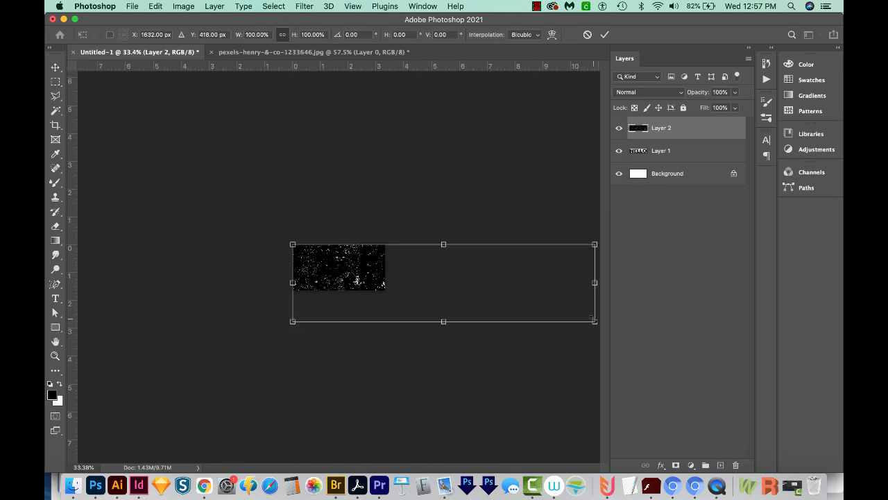
pyautogui.moveTo(593, 319); pyautogui.dragTo(469, 288)
pyautogui.moveTo(360, 273); pyautogui.dragTo(342, 271)
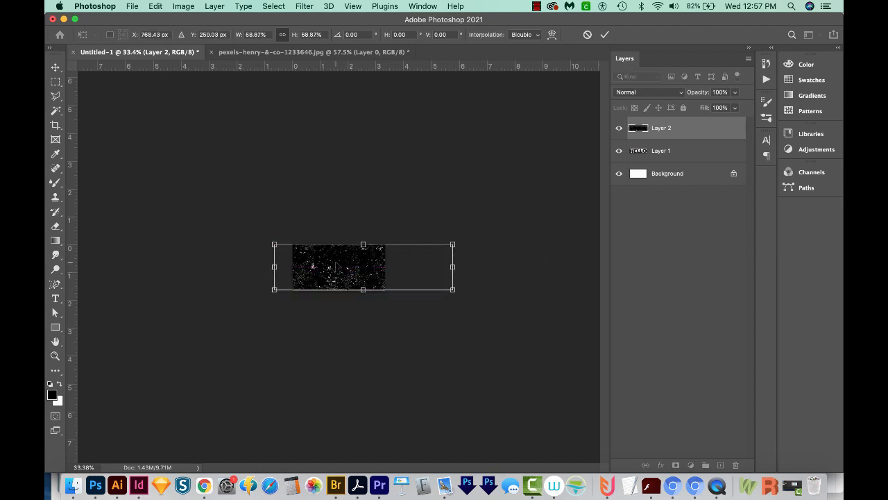
pyautogui.press('Return')
# Step: Scale the texture layer down again to about 75.5% and move it to sit over the height of the HELLO lettering
pyautogui.press('z')
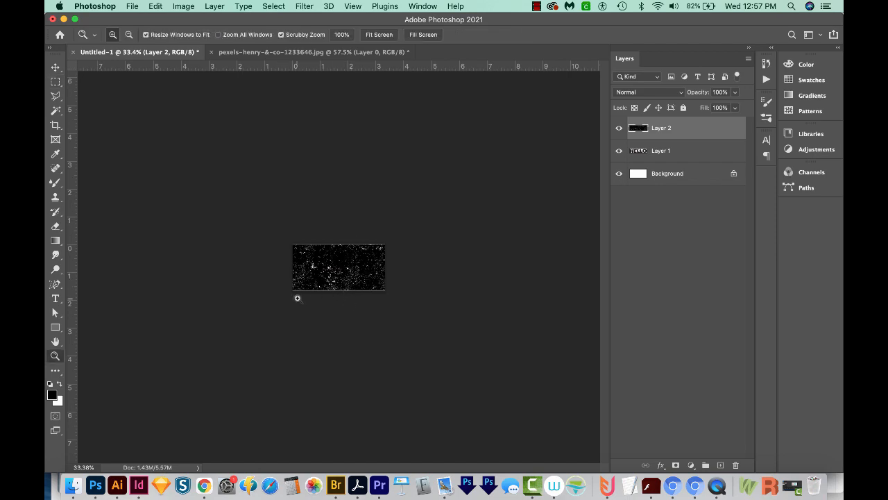
pyautogui.moveTo(294, 295); pyautogui.dragTo(379, 255)
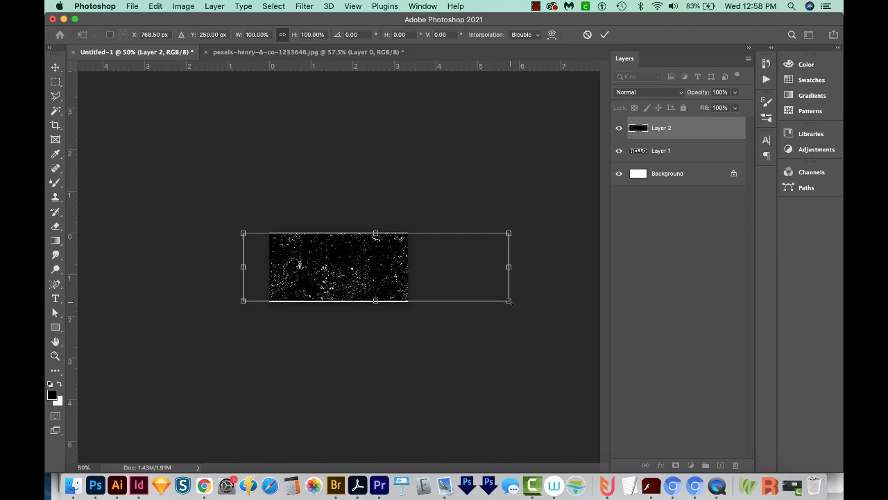
pyautogui.moveTo(510, 301); pyautogui.dragTo(442, 285)
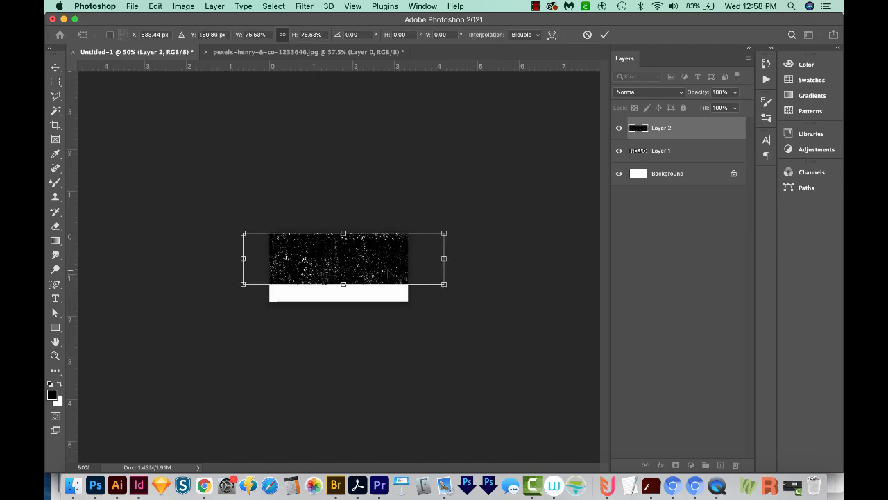
pyautogui.moveTo(399, 239)
pyautogui.mouseDown()
pyautogui.moveTo(399, 253)
pyautogui.moveTo(399, 245)
pyautogui.mouseUp()
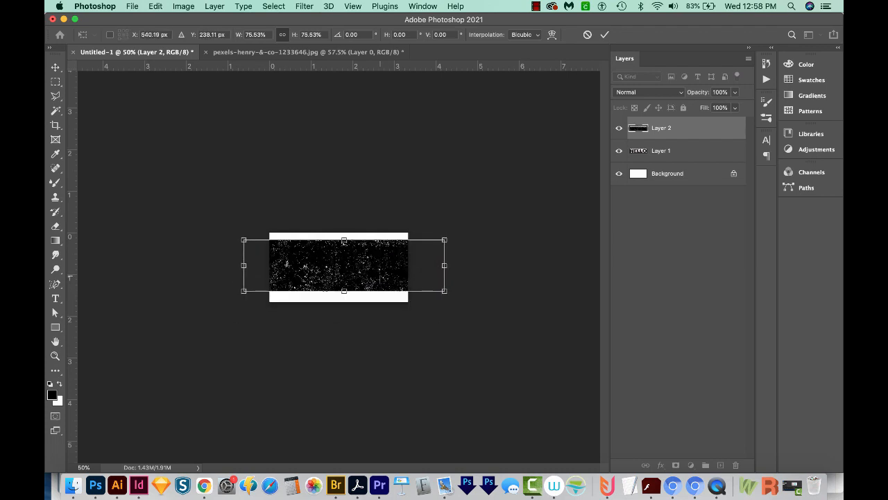
pyautogui.press('Return')
# Step: Apply the texture layer's transform, compare its color channels, and load the Red channel as a selection
pyautogui.press('z')
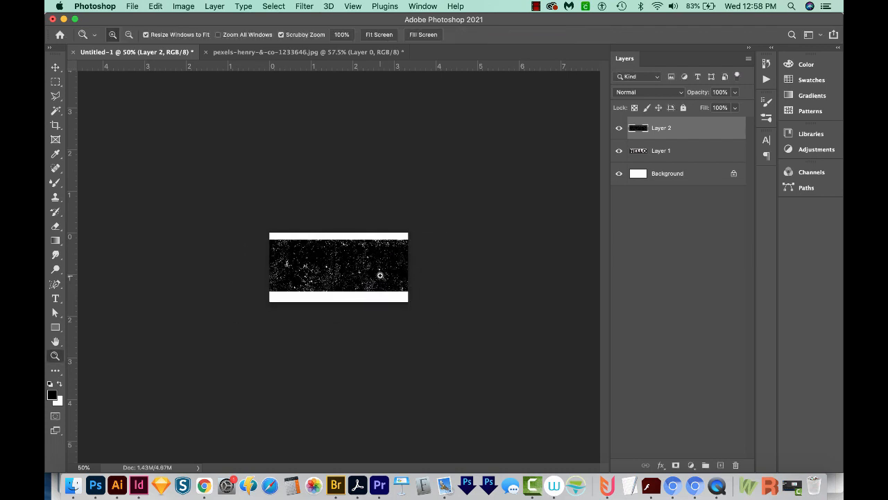
pyautogui.moveTo(379, 277); pyautogui.dragTo(379, 275)
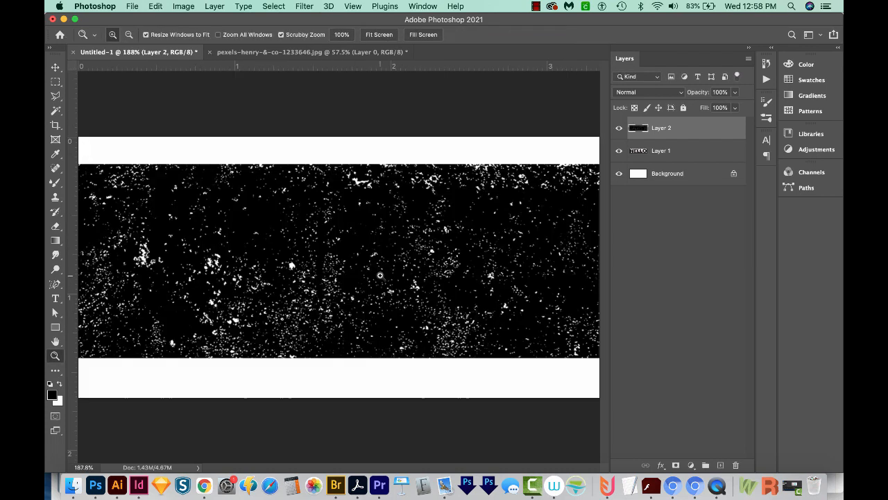
pyautogui.click(807, 172)
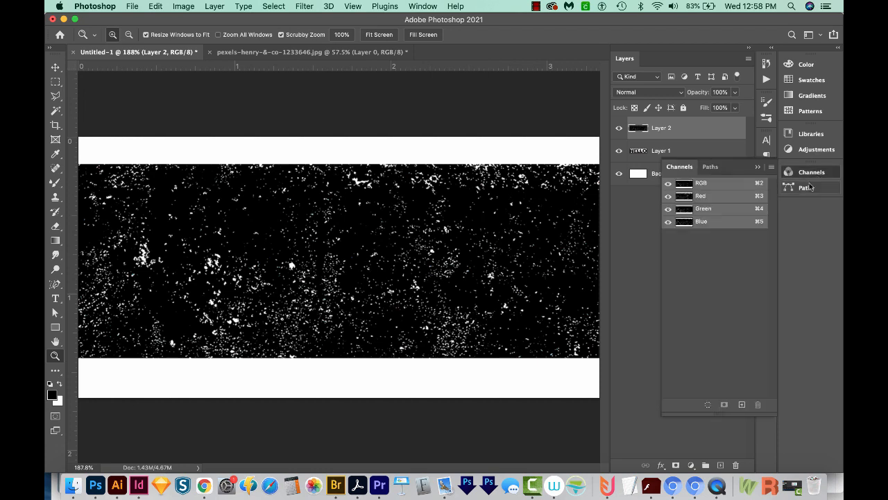
pyautogui.click(717, 199)
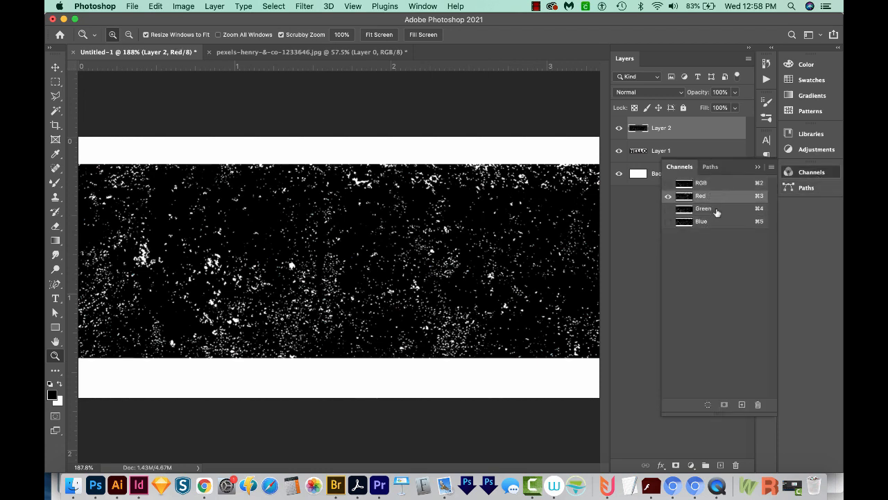
pyautogui.click(717, 209)
pyautogui.click(729, 225)
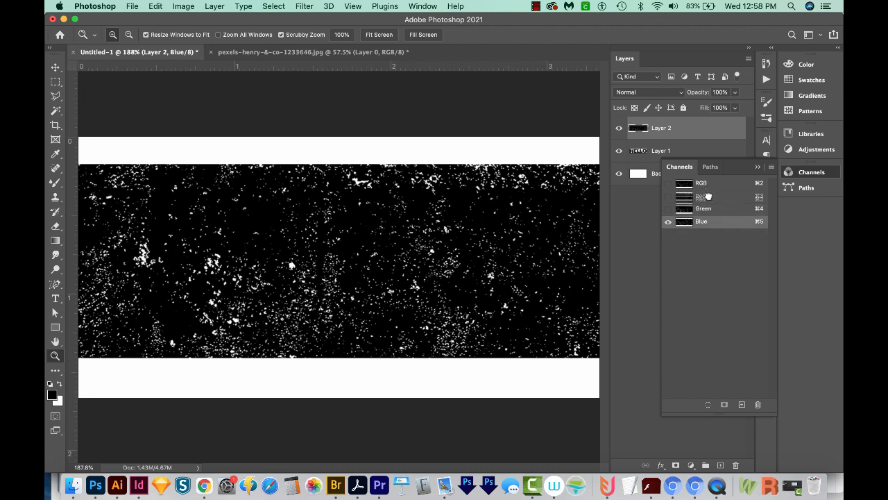
pyautogui.click(704, 199)
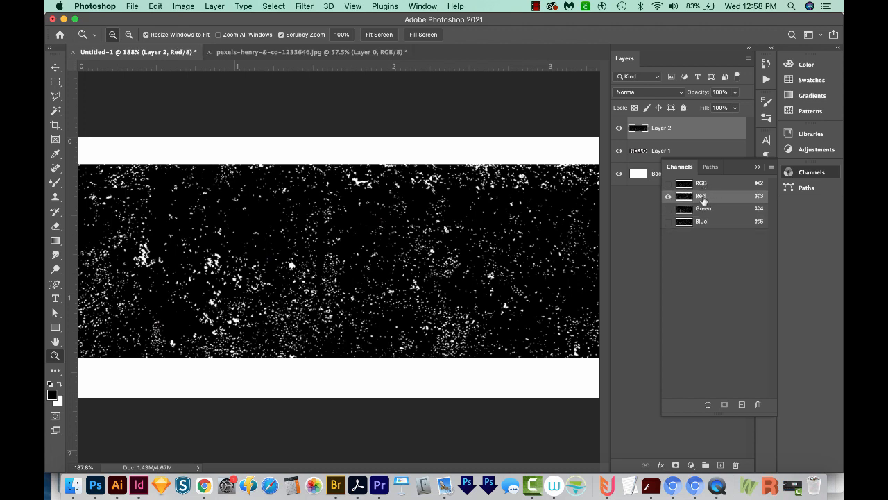
pyautogui.keyDown('super'); pyautogui.click(685, 199); pyautogui.keyUp('super')
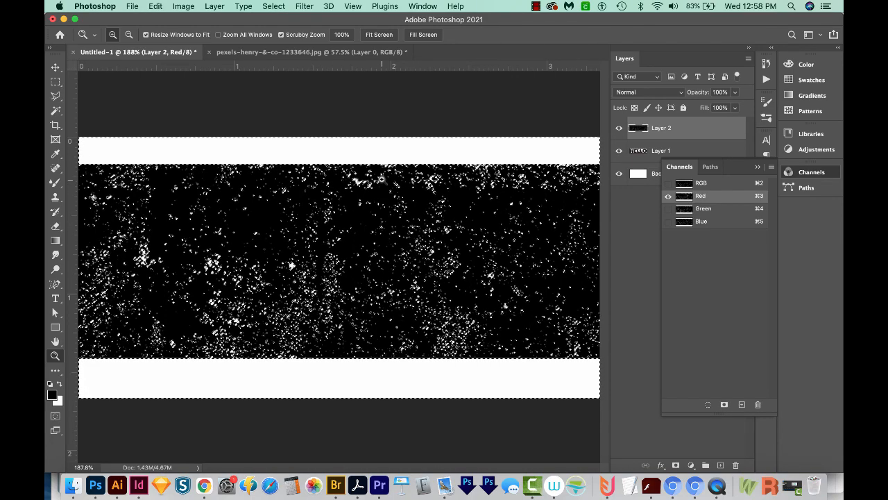
# Step: Hide the texture layer and add a Hide Selection layer mask to the HELLO lettering on Layer 1
pyautogui.click(666, 128)
pyautogui.click(619, 129)
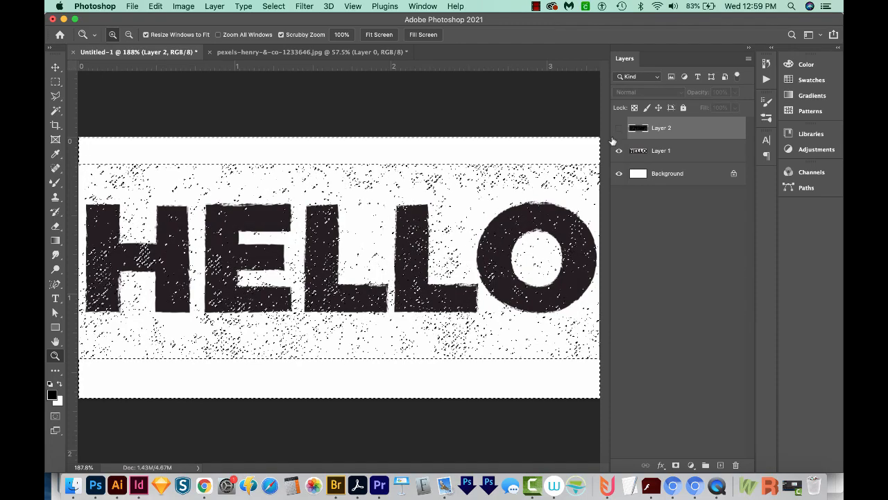
pyautogui.click(665, 153)
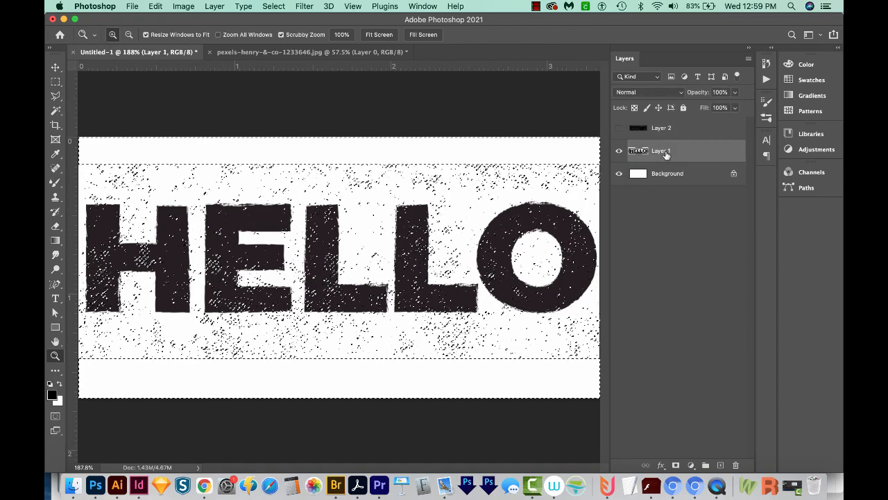
pyautogui.click(213, 7)
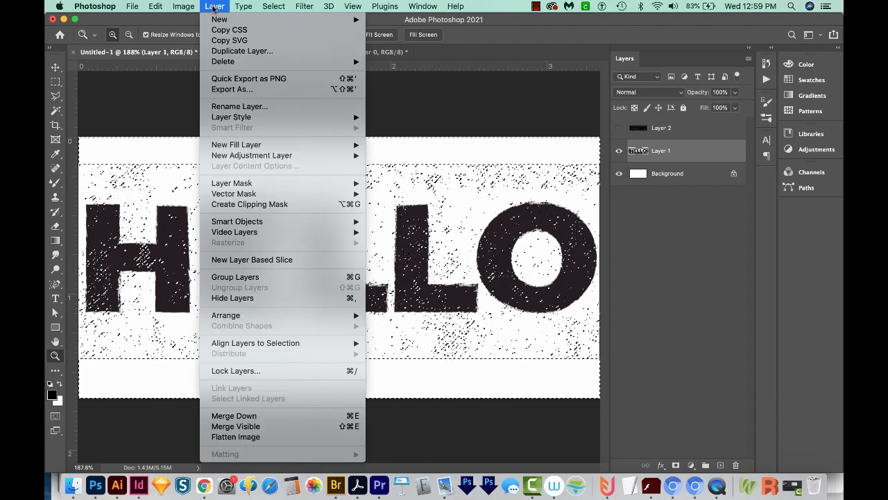
pyautogui.moveTo(258, 184)
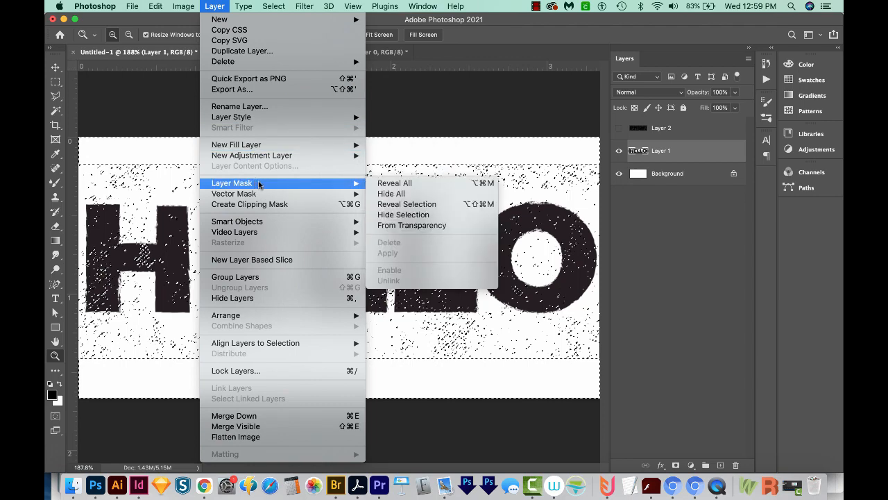
pyautogui.click(412, 219)
pyautogui.click(464, 232)
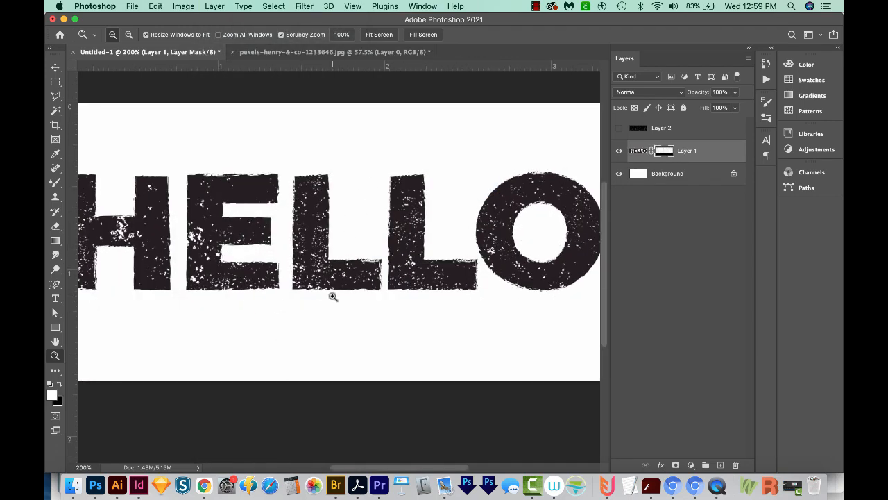
# Step: Compare the HELLO lettering with its layer mask disabled and enabled
pyautogui.moveTo(333, 295); pyautogui.dragTo(468, 344)
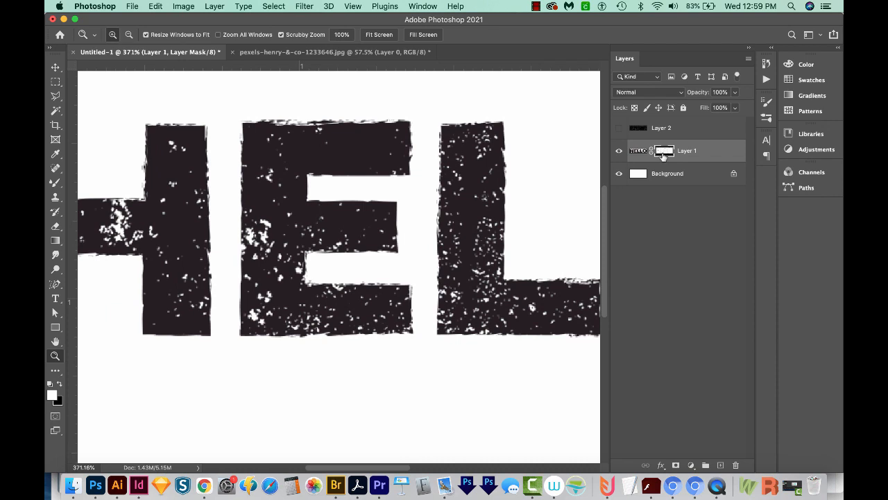
pyautogui.keyDown('shift'); pyautogui.click(665, 154); pyautogui.keyUp('shift')
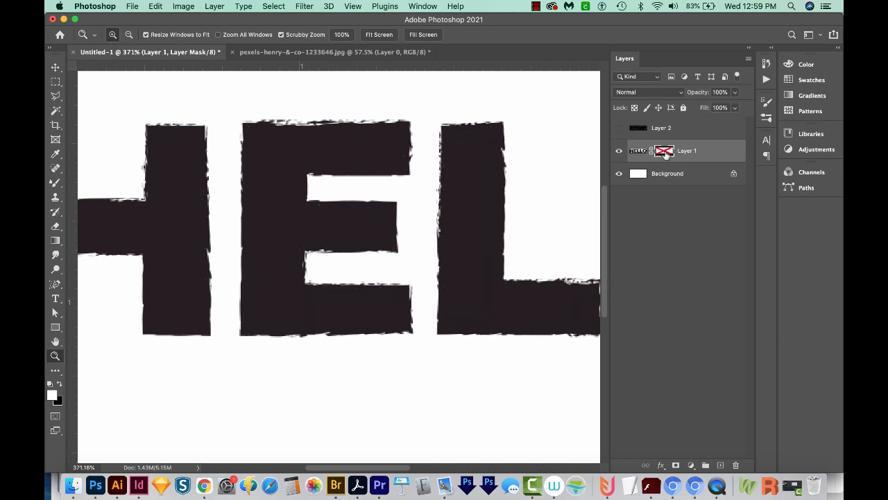
pyautogui.keyDown('shift'); pyautogui.click(664, 153); pyautogui.keyUp('shift')
pyautogui.keyDown('shift'); pyautogui.click(665, 153); pyautogui.keyUp('shift')
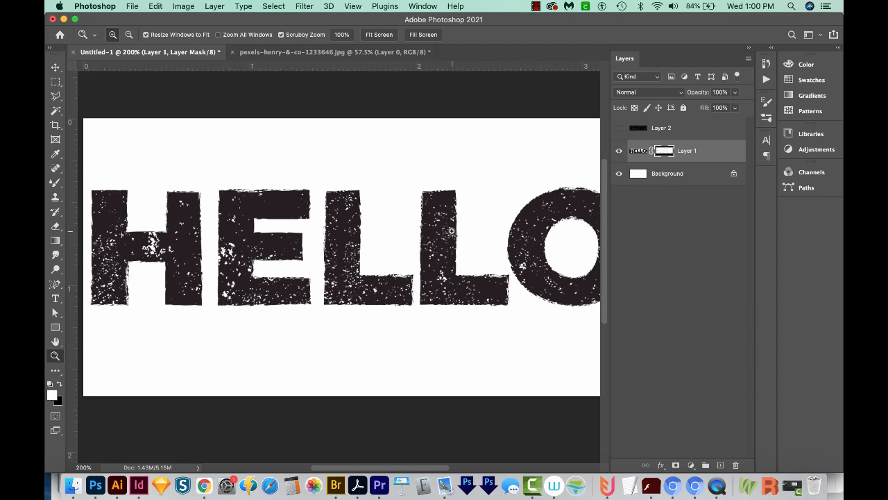
pyautogui.keyDown('alt'); pyautogui.click(451, 231); pyautogui.keyUp('alt')
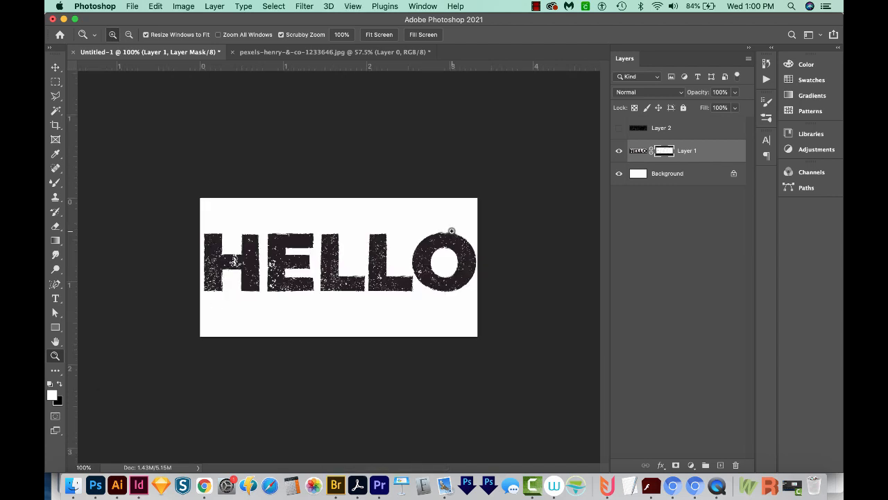
# Step: Fill the Background layer with red and check how it shows through the distressed letters
pyautogui.click(684, 174)
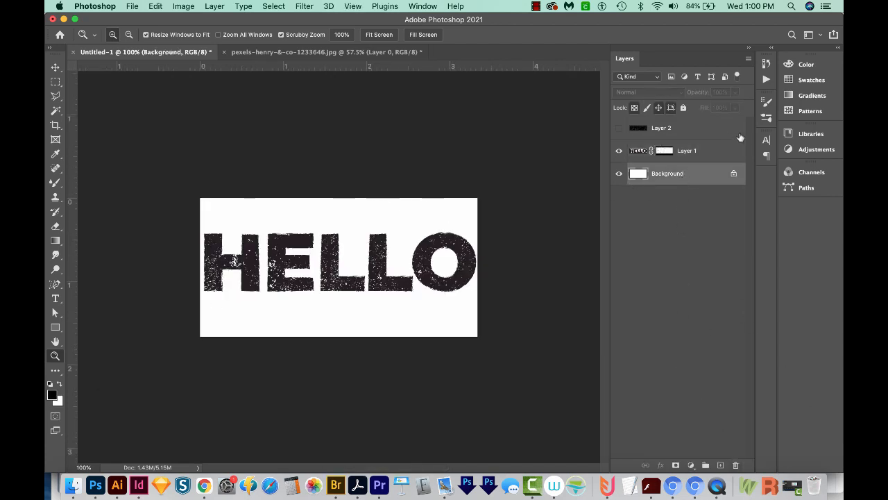
pyautogui.click(799, 65)
pyautogui.click(735, 80)
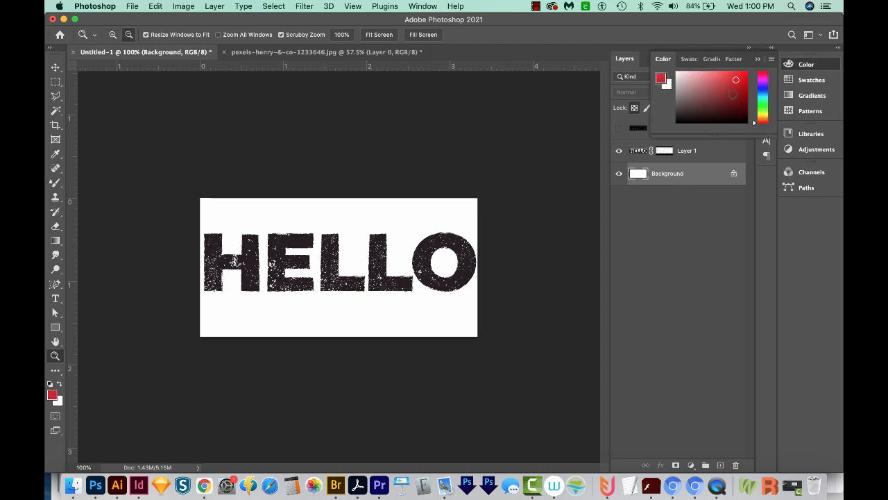
pyautogui.hotkey('alt', 'BackSpace')
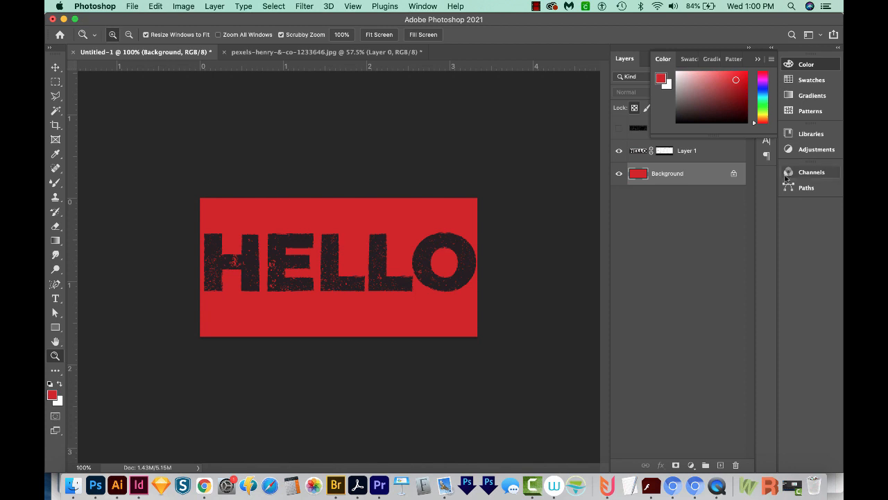
pyautogui.moveTo(458, 246); pyautogui.dragTo(532, 242)
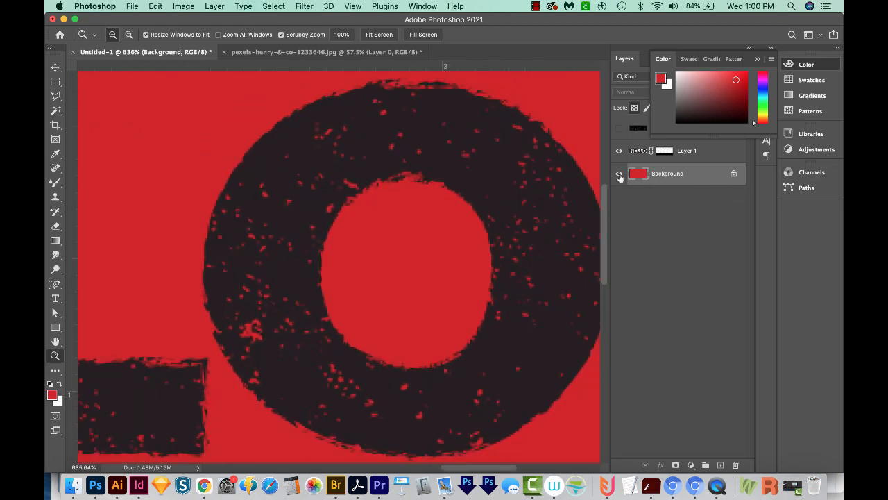
pyautogui.press('super+minus')
pyautogui.press('super+minus')
pyautogui.press('super+minus')
pyautogui.press('super+minus')
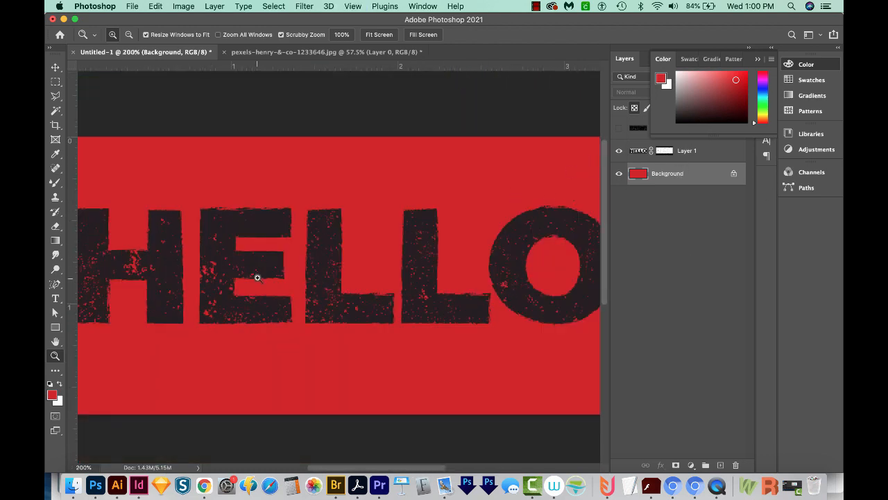
pyautogui.click(668, 172)
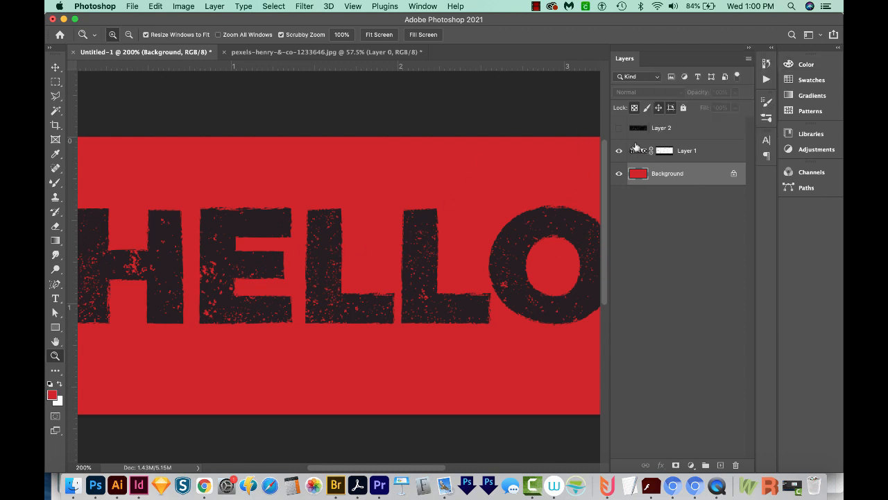
# Step: Unlink the layer mask from the HELLO lettering and reposition only the mask to shift the distress pattern
pyautogui.click(652, 151)
pyautogui.click(663, 153)
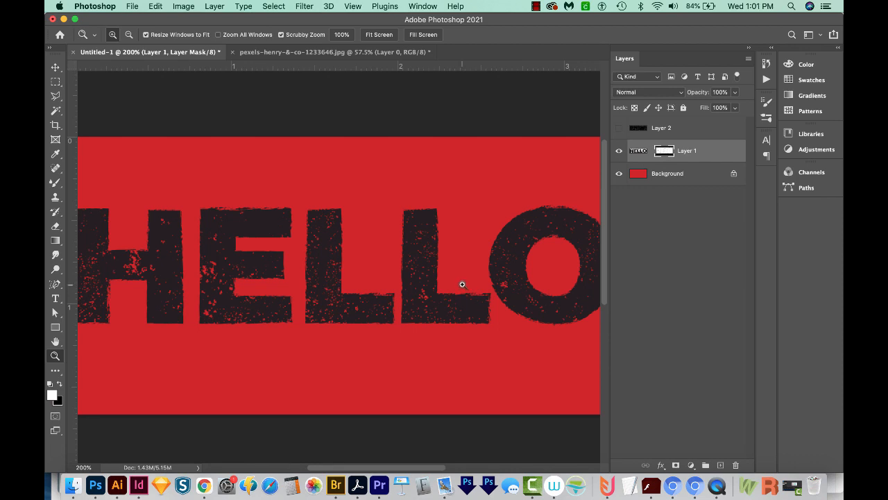
pyautogui.press('v')
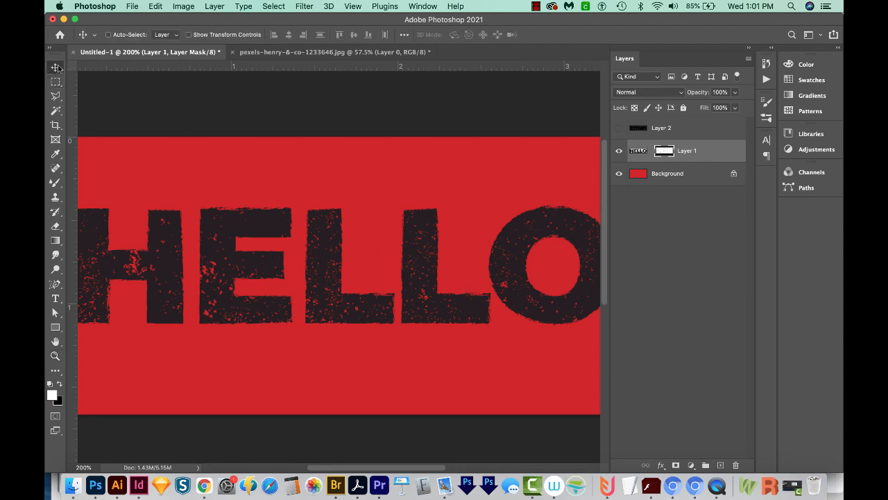
pyautogui.moveTo(450, 313); pyautogui.dragTo(440, 353)
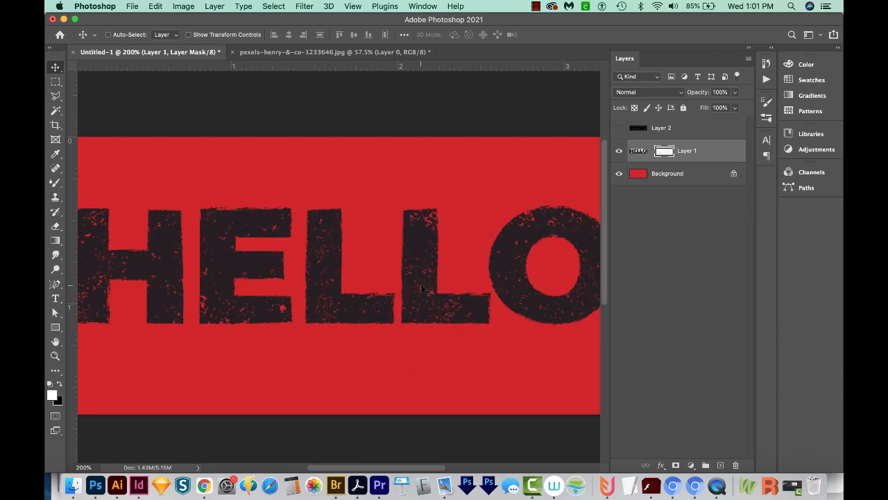
pyautogui.press('super+minus')
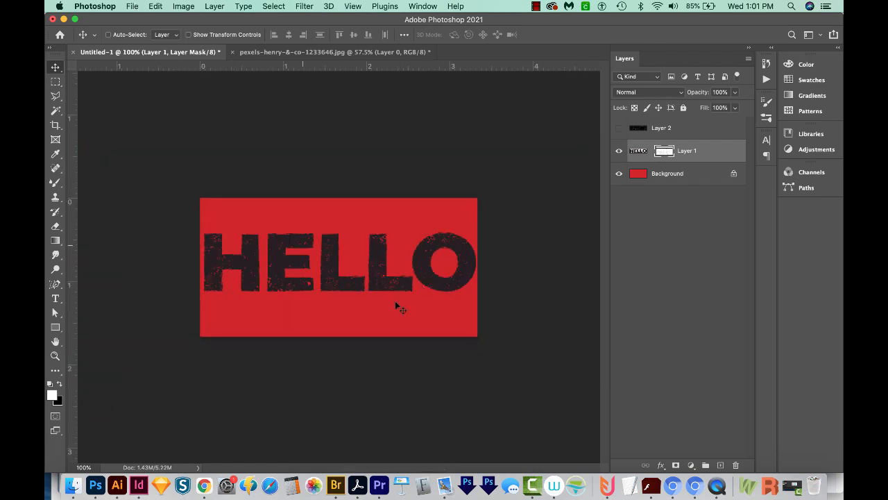
pyautogui.press('super+0')
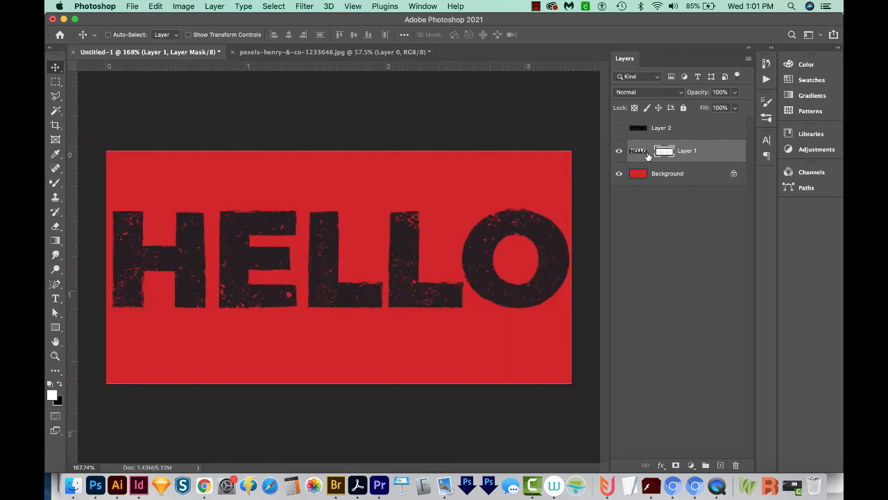
# Step: Relink the mask to the HELLO lettering and move both together slightly down and to the left
pyautogui.click(650, 152)
pyautogui.moveTo(505, 273); pyautogui.dragTo(494, 285)
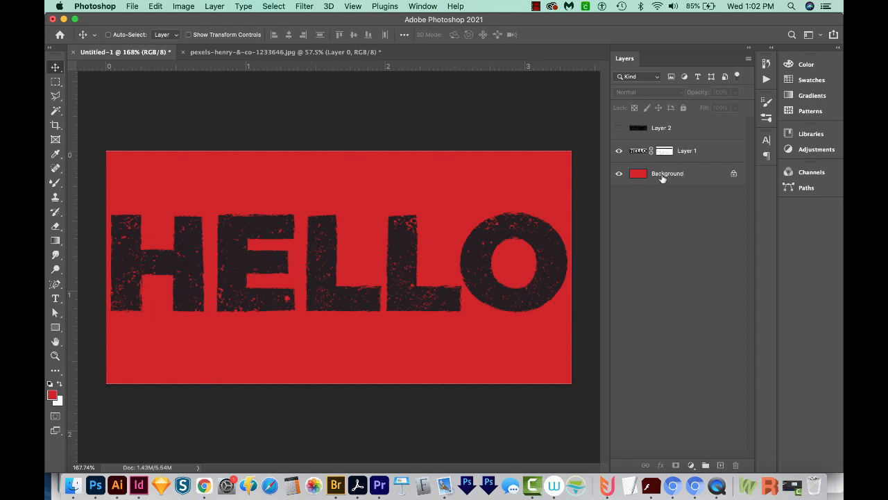
# Step: Hide the red Background layer and export the lettering as a transparent PNG named hello.png
pyautogui.moveTo(661, 179); pyautogui.dragTo(697, 238)
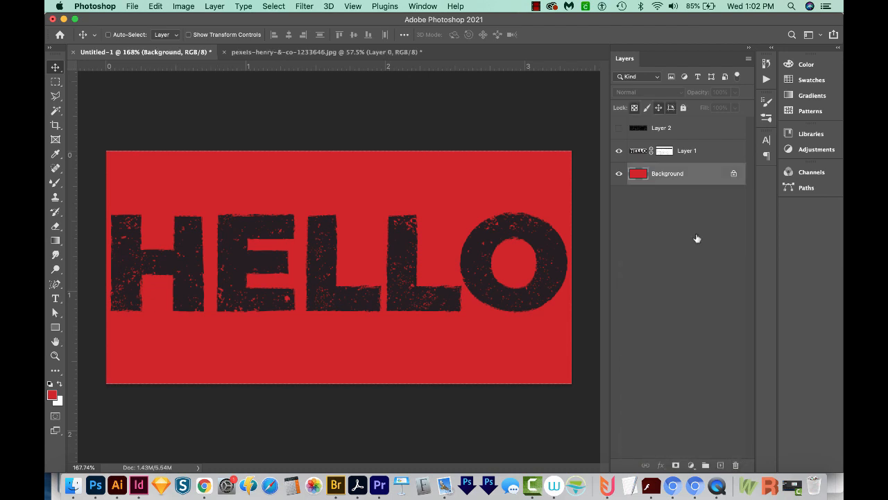
pyautogui.click(619, 175)
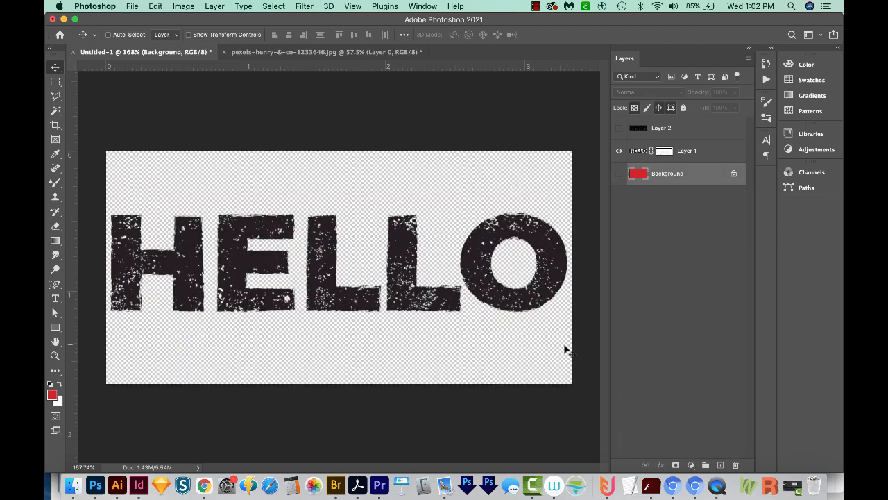
pyautogui.click(130, 6)
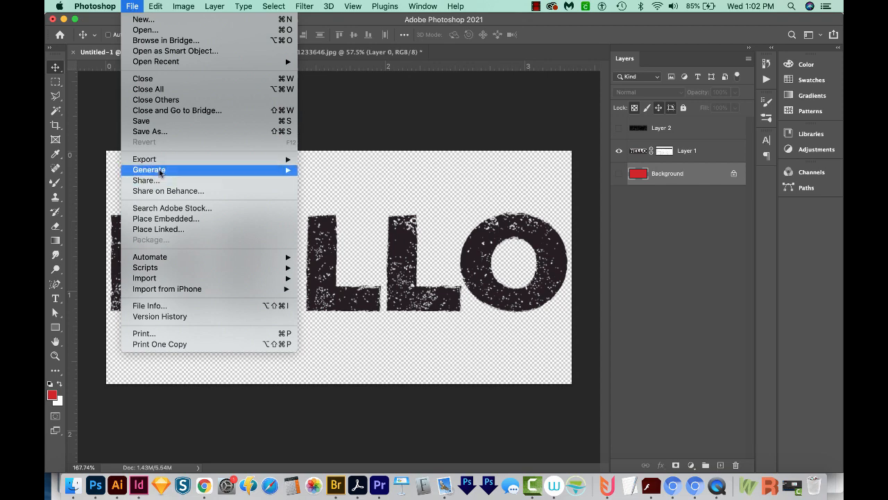
pyautogui.moveTo(164, 161)
pyautogui.click(307, 169)
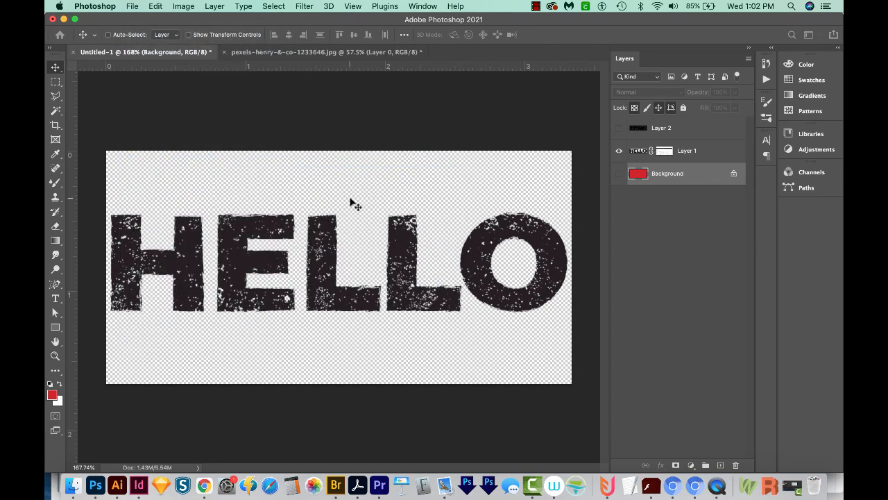
pyautogui.moveTo(615, 128); pyautogui.dragTo(620, 127)
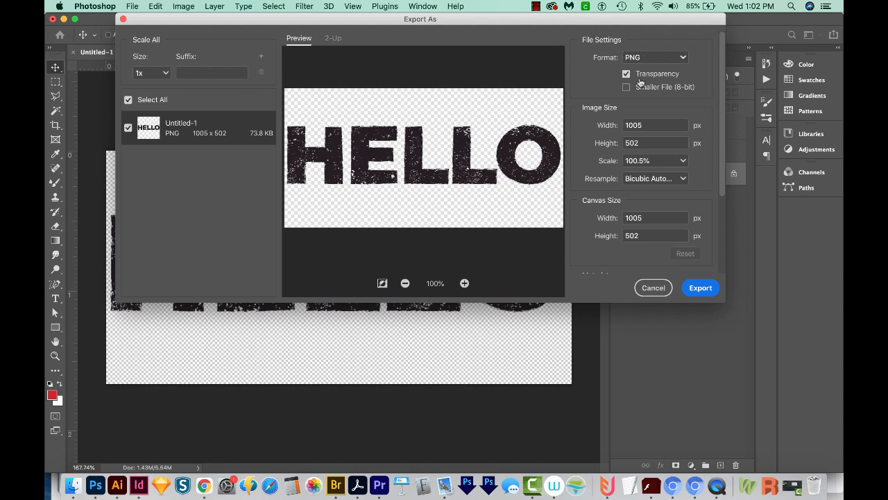
pyautogui.click(702, 286)
pyautogui.write('hello')
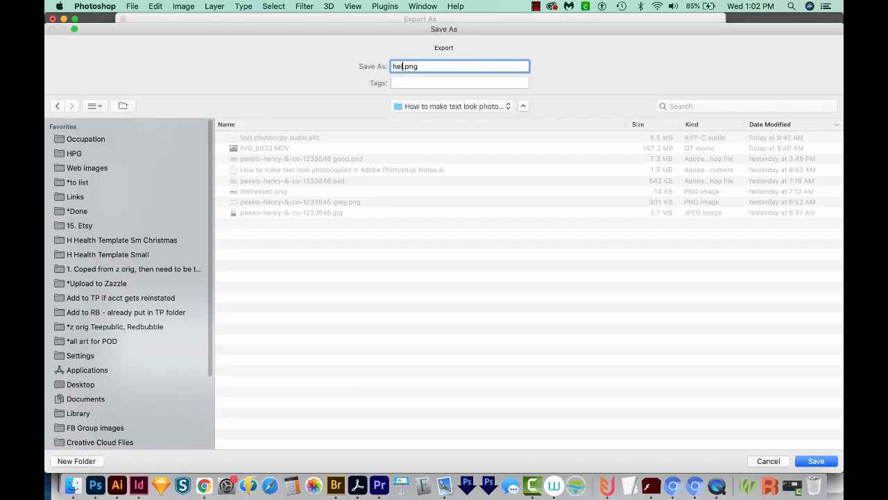
pyautogui.click(815, 461)
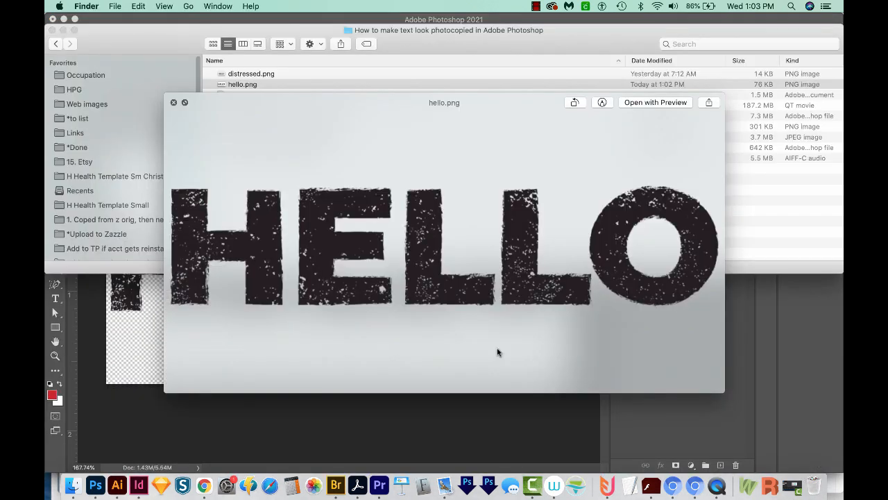